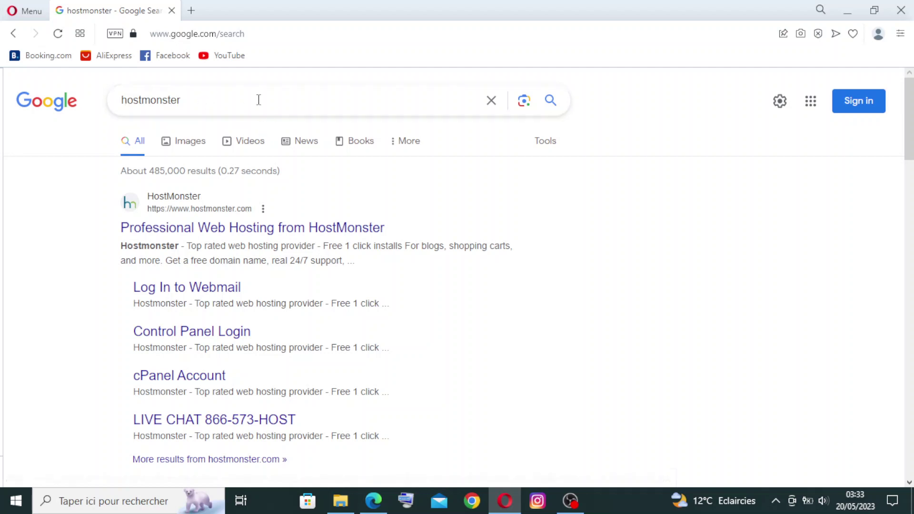
Step: Scroll down through the Google results for hostmonster and back up to the top
scroll(209, 99, "down", 10)
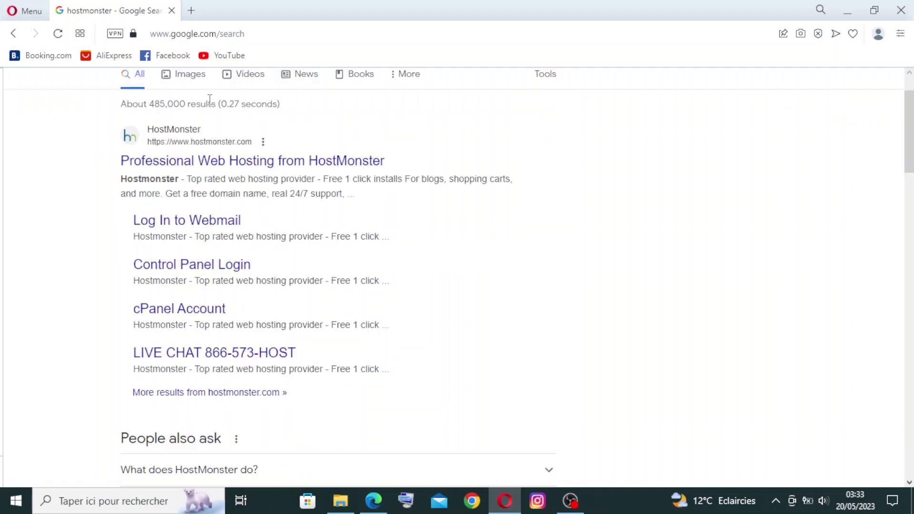
scroll(232, 124, "down", 12)
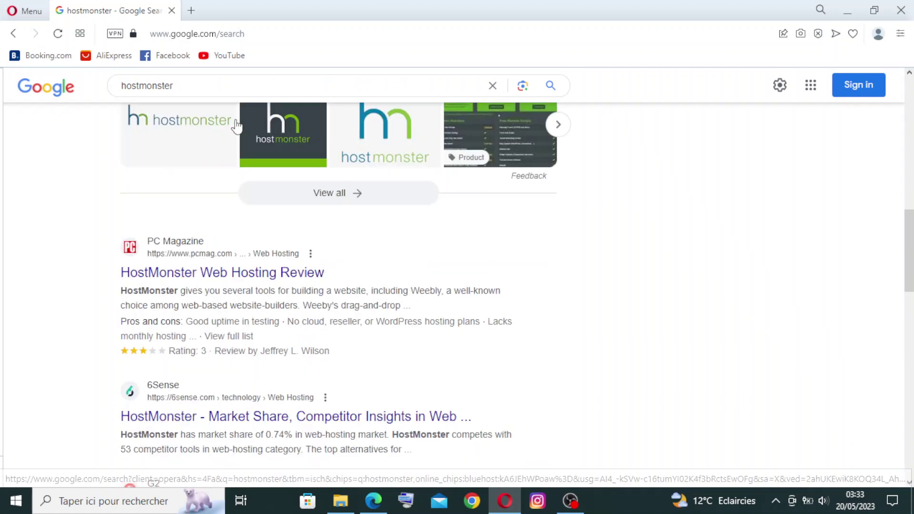
scroll(390, 194, "down", 8)
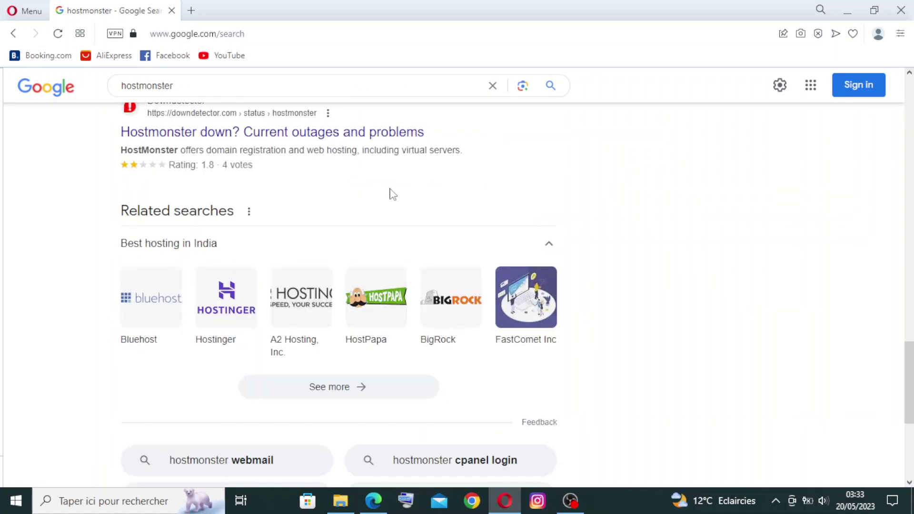
scroll(400, 190, "up", 12)
scroll(396, 181, "up", 15)
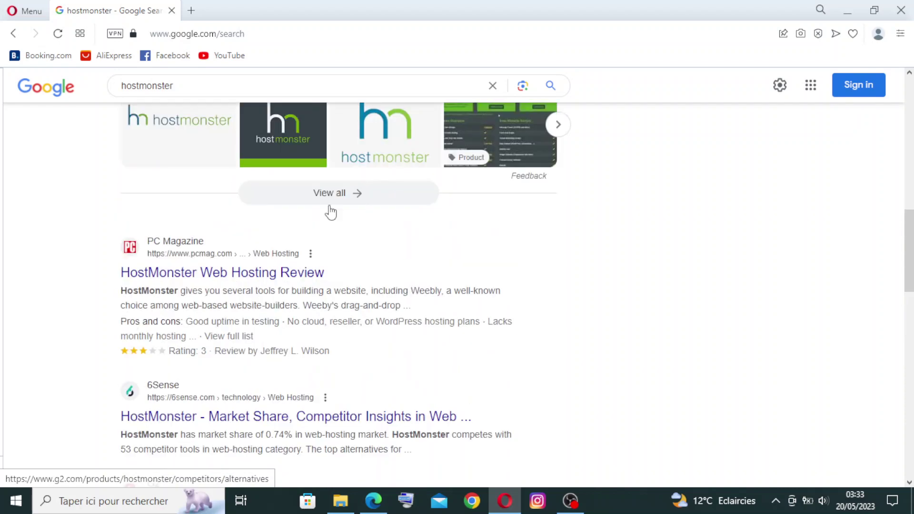
scroll(215, 269, "up", 6)
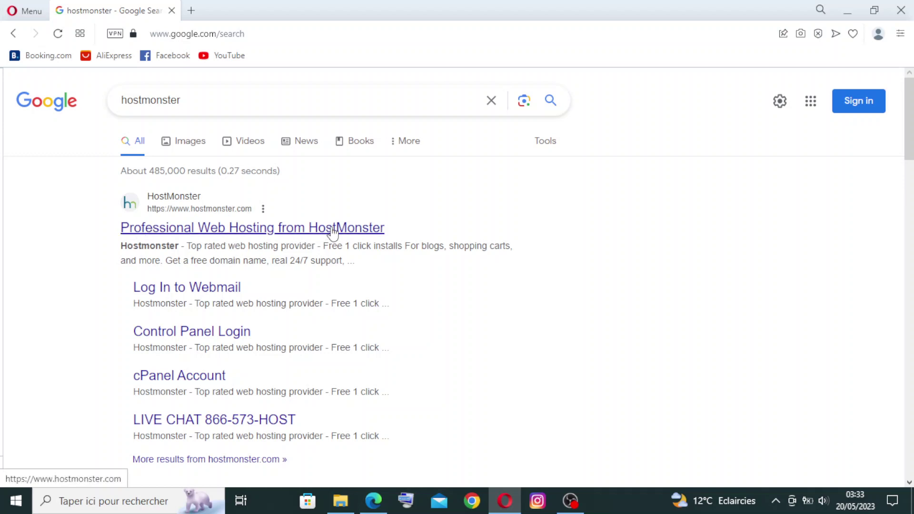
Step: Open the official HostMonster site from the results and accept its cookie notice
left_click(187, 234)
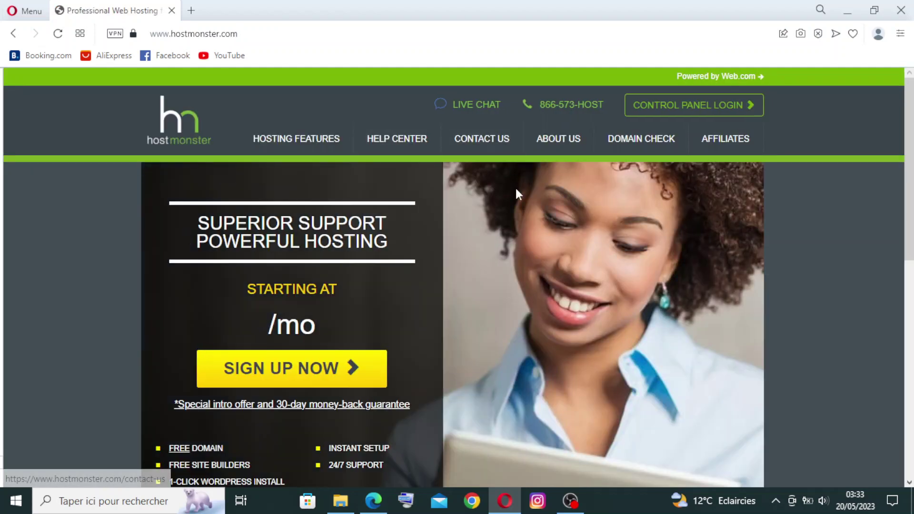
key("ctrl+f")
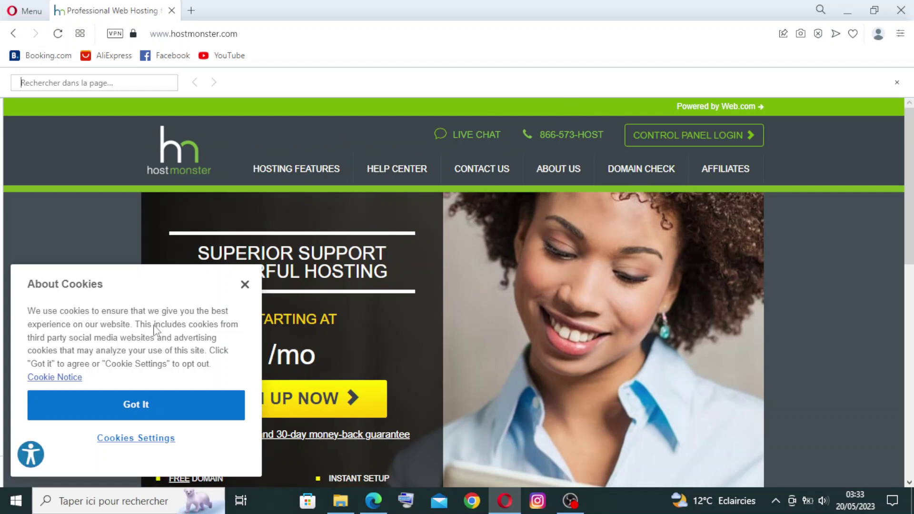
left_click(136, 410)
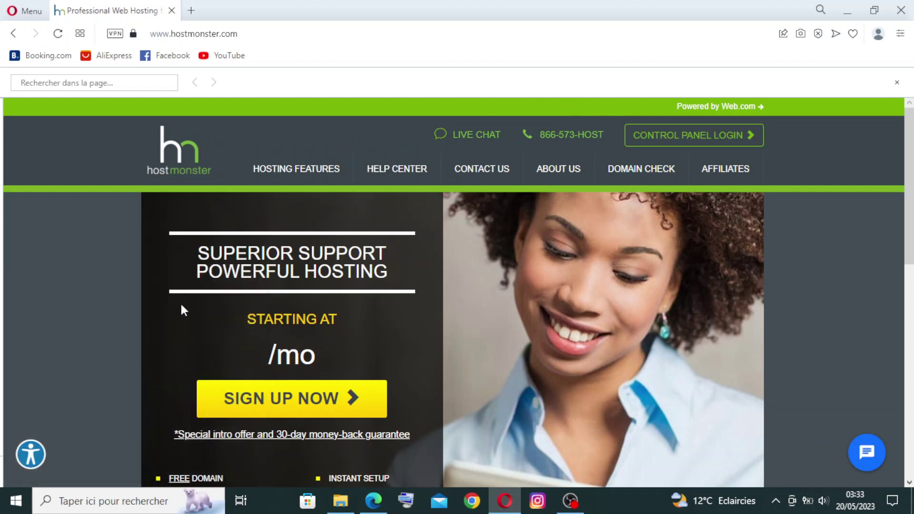
Step: Look over the homepage and start the hosting sign-up with SIGN UP NOW
scroll(181, 305, "down", 10)
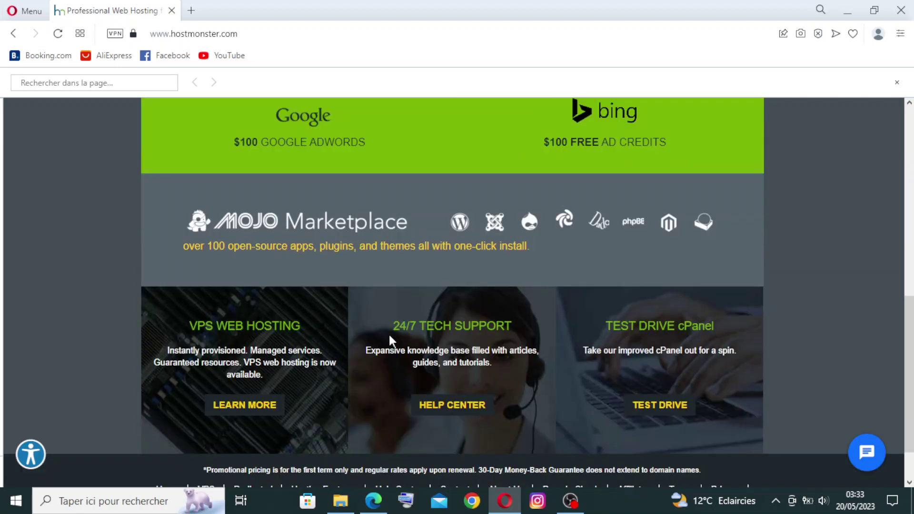
scroll(389, 339, "down", 2)
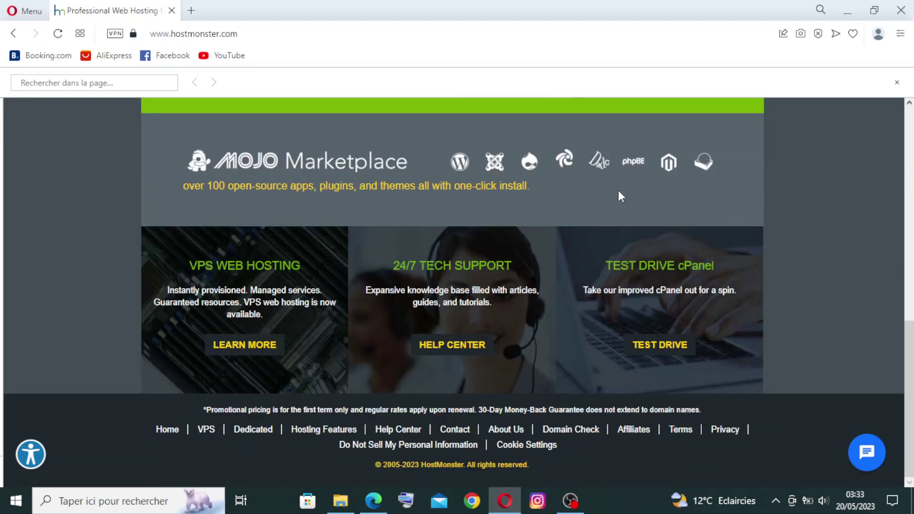
scroll(410, 230, "up", 10)
scroll(479, 202, "down", 10)
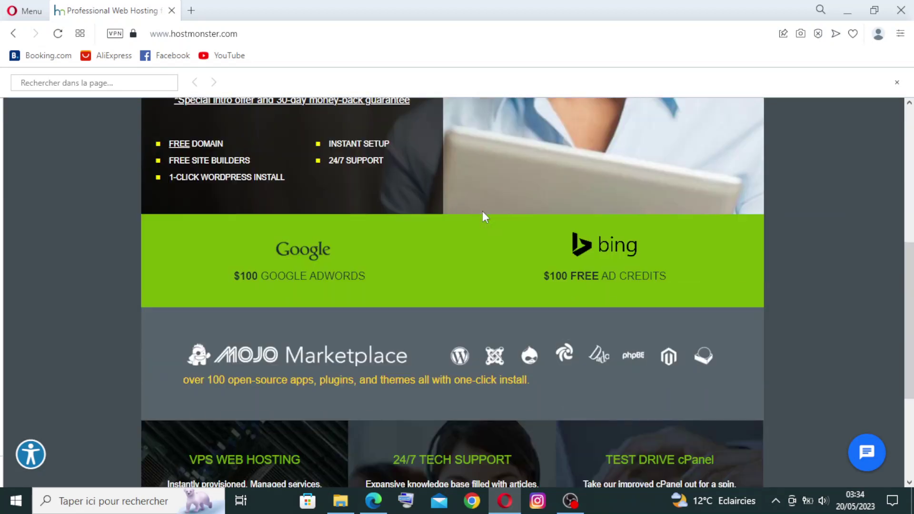
scroll(475, 197, "up", 3)
scroll(476, 197, "up", 7)
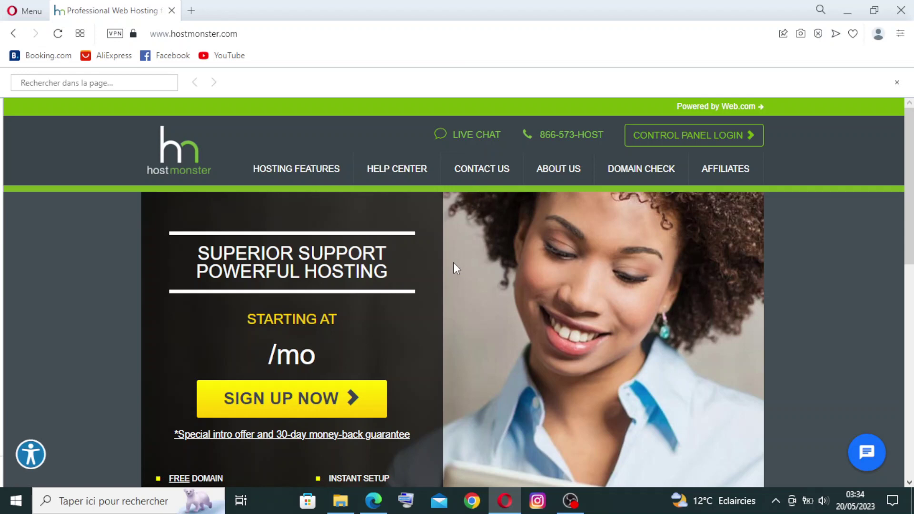
scroll(449, 258, "down", 3)
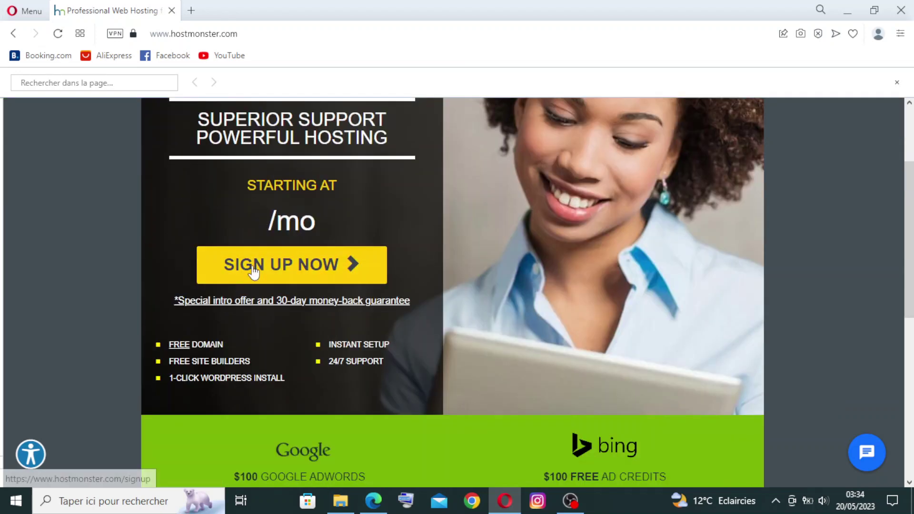
left_click(284, 270)
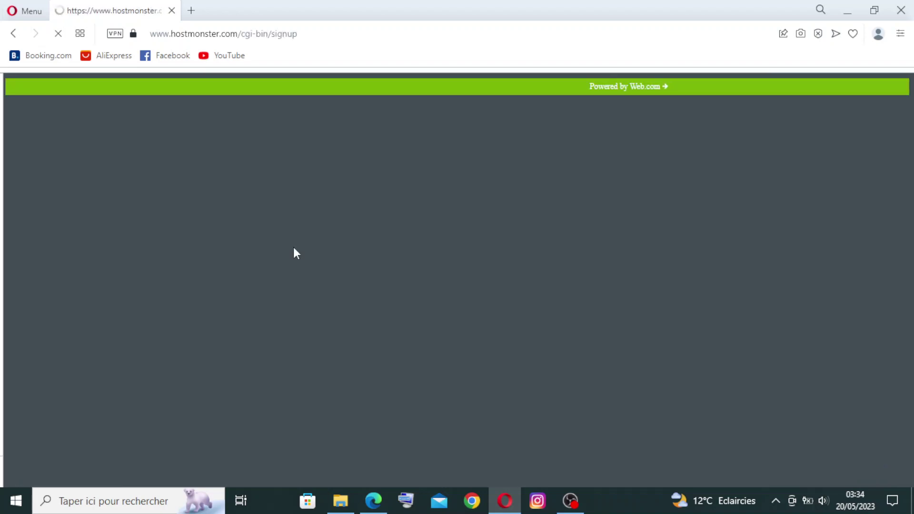
Step: Look over the Basic ($4.95), Plus and Choice Plus ($6.95/month) plan cards
scroll(296, 239, "down", 5)
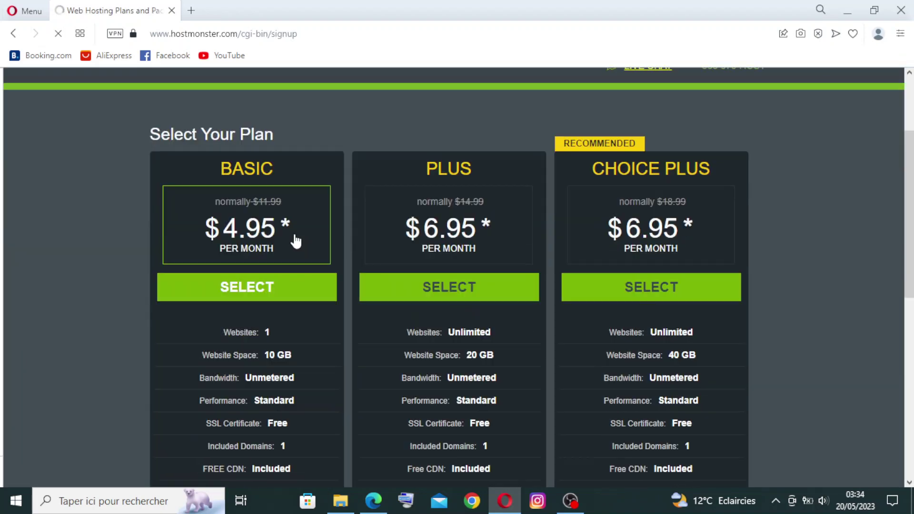
scroll(296, 238, "up", 4)
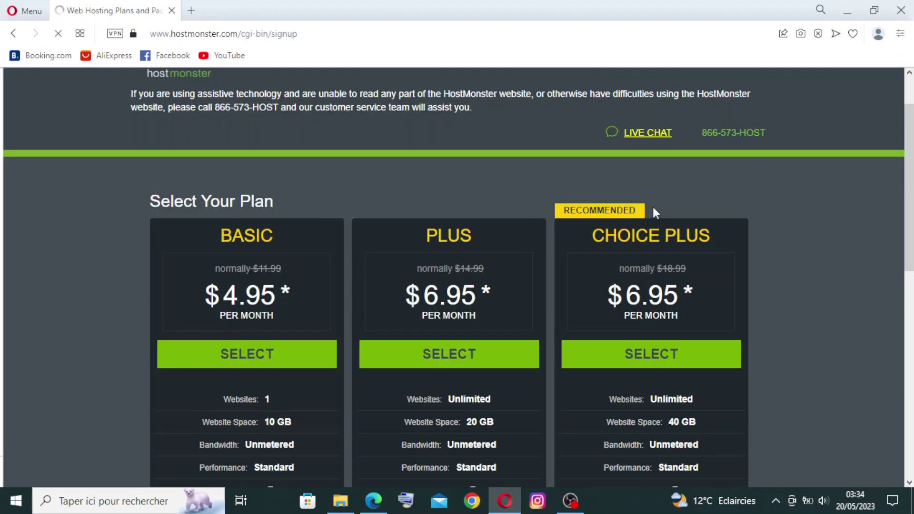
scroll(484, 164, "up", 2)
scroll(477, 153, "down", 3)
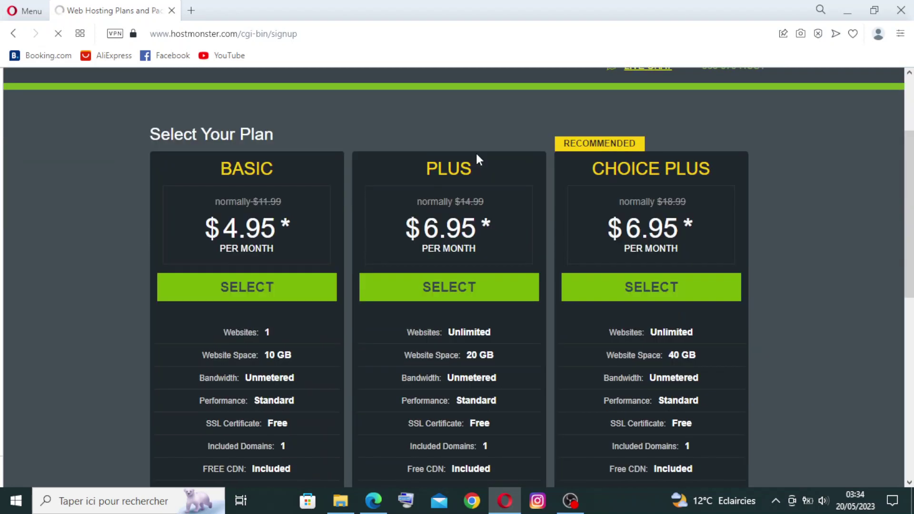
scroll(271, 303, "down", 1)
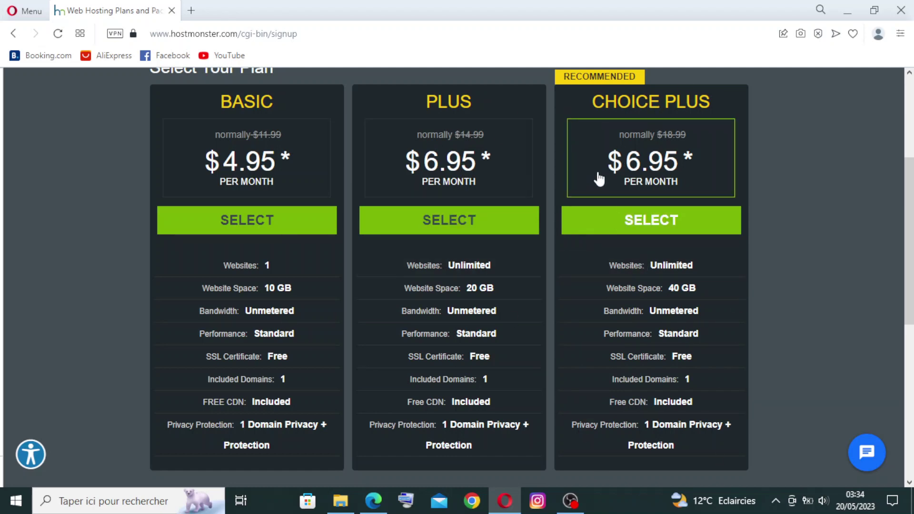
scroll(186, 160, "down", 2)
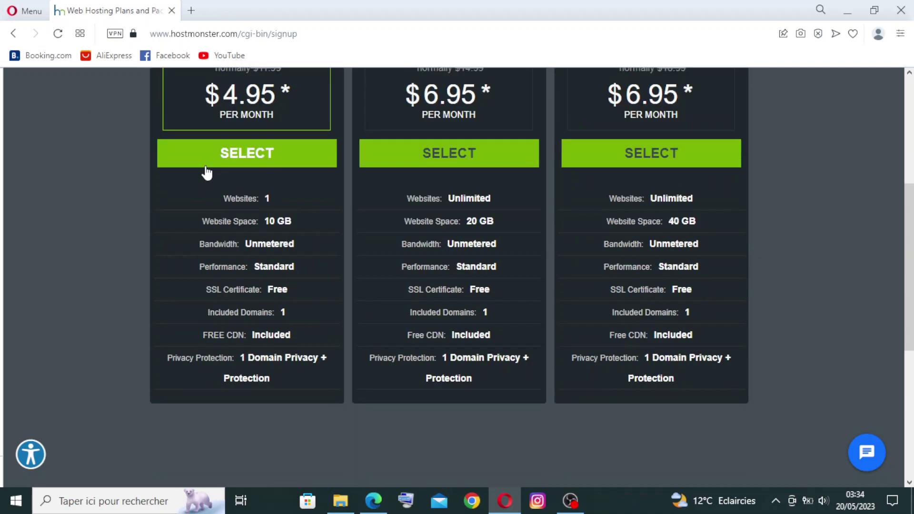
scroll(204, 173, "up", 3)
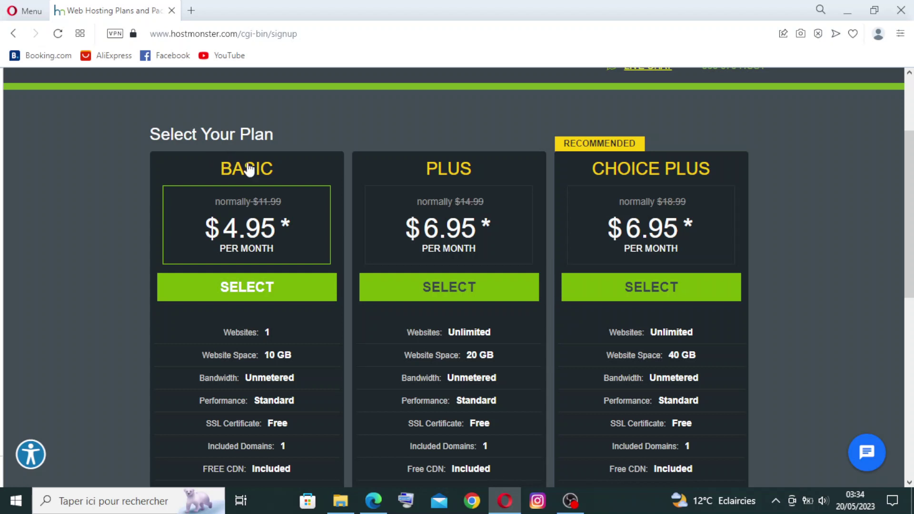
Step: Select the Basic plan and continue using the already-owned domain hostgenius.com
left_click(245, 289)
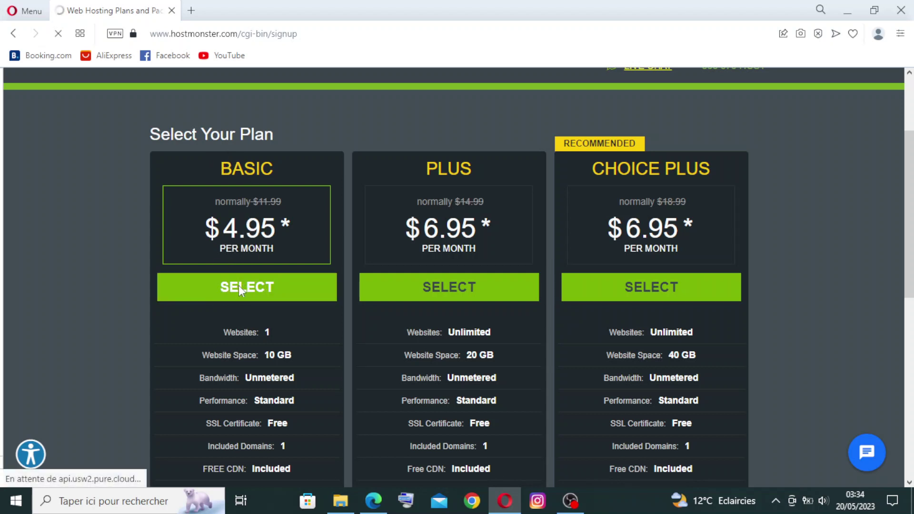
scroll(269, 243, "down", 3)
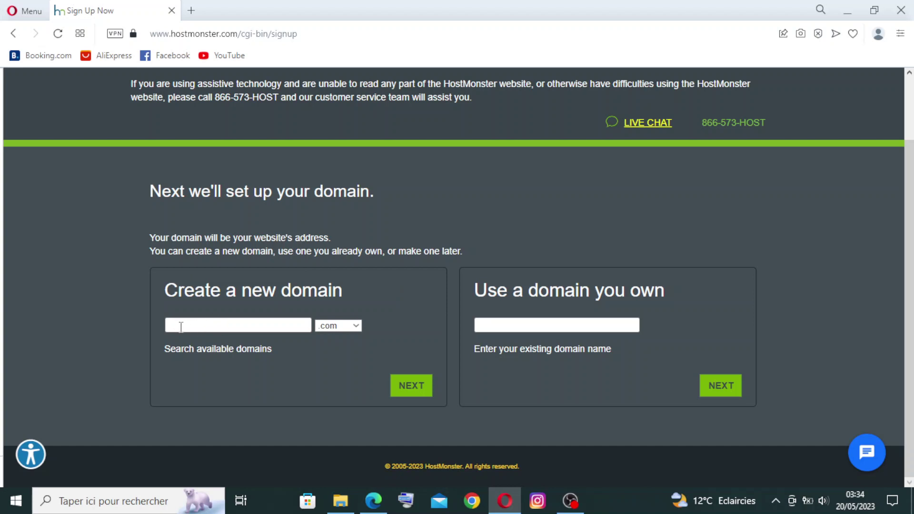
left_click(514, 322)
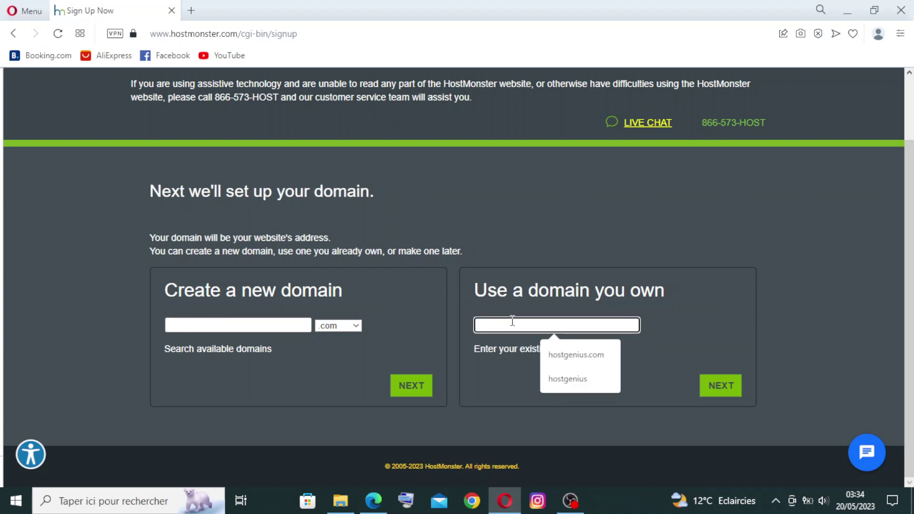
left_click(563, 353)
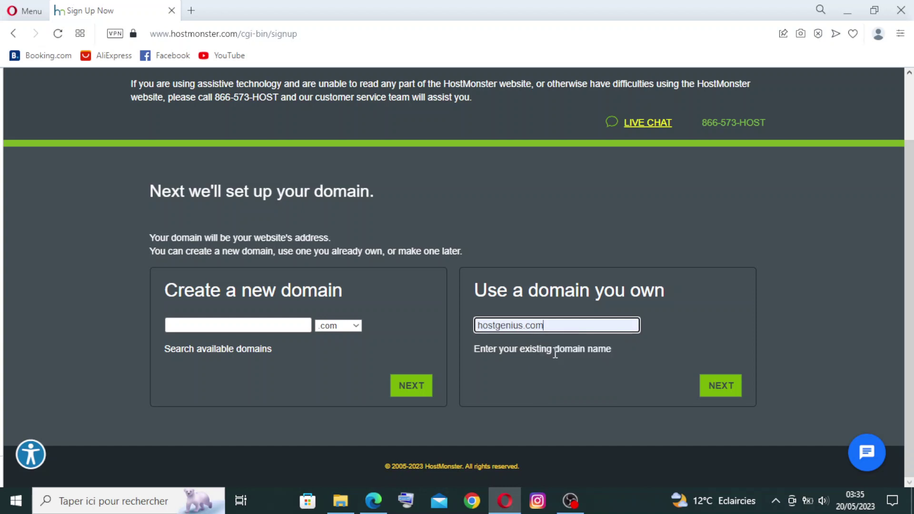
left_click(706, 388)
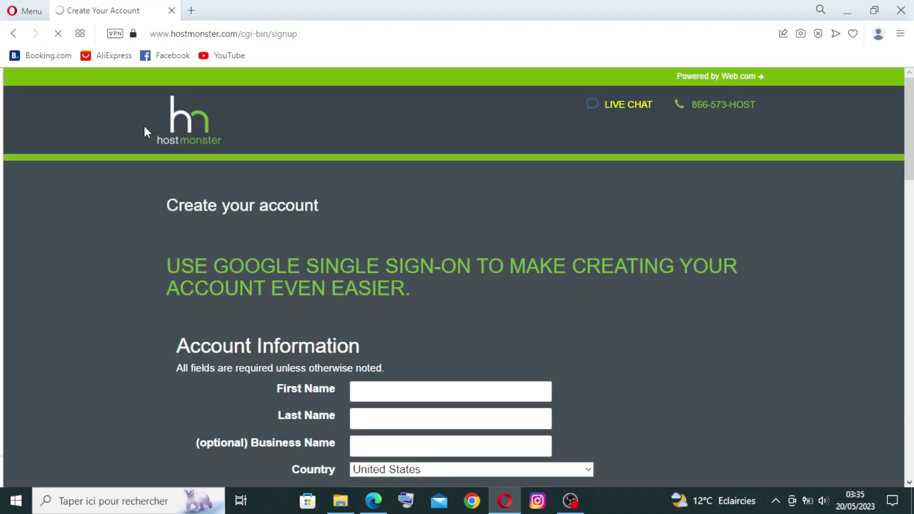
Step: Fill in the first name, last name and business name from the saved autofill suggestions
scroll(144, 124, "down", 3)
scroll(143, 118, "up", 3)
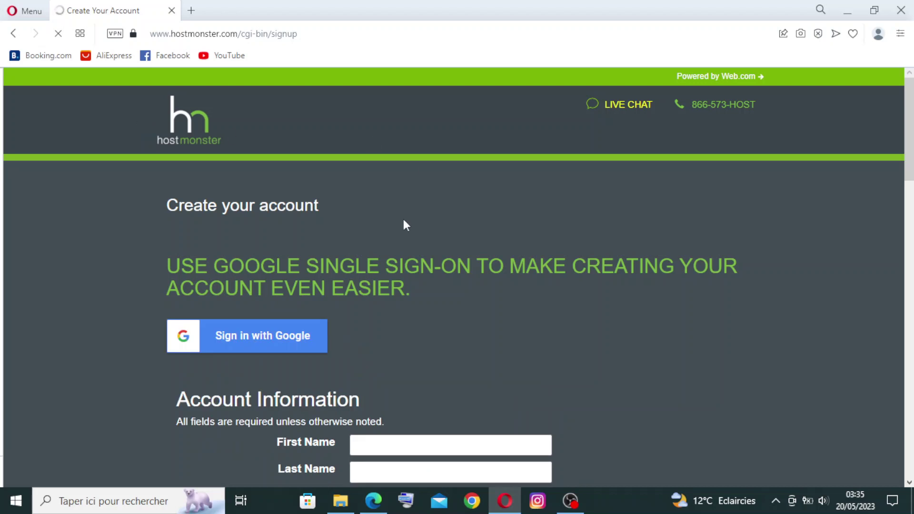
scroll(415, 217, "down", 3)
scroll(423, 209, "up", 3)
scroll(226, 231, "down", 3)
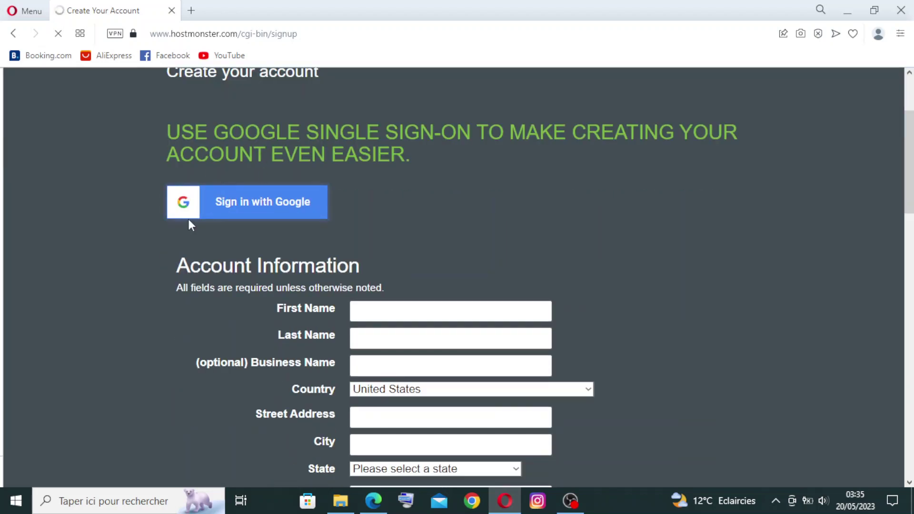
scroll(208, 188, "down", 2)
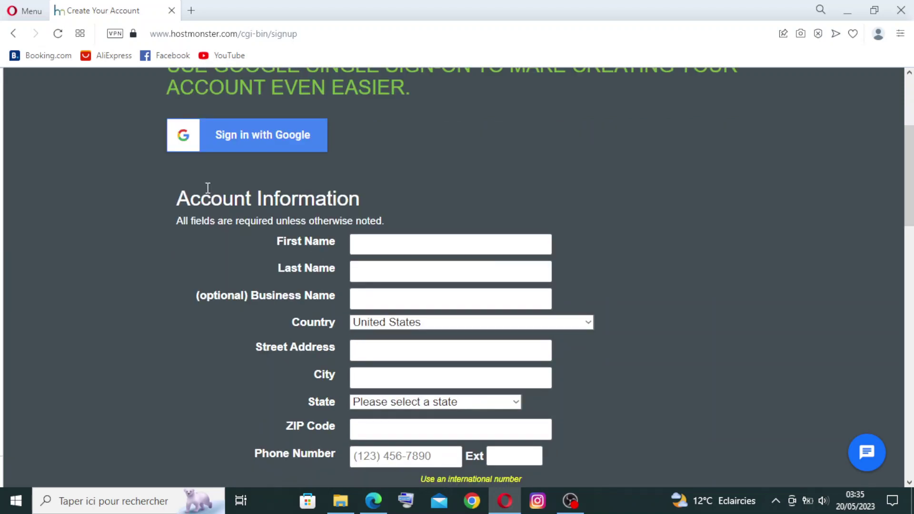
scroll(447, 212, "down", 2)
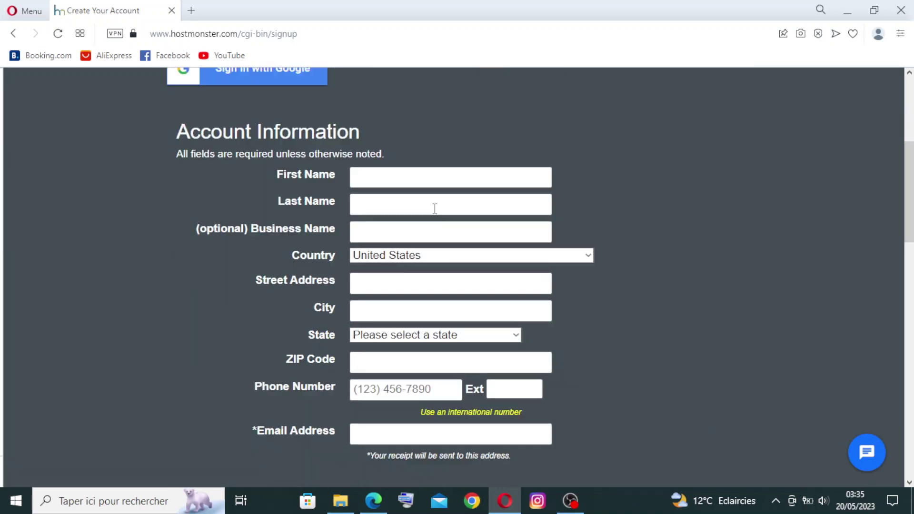
left_click(396, 177)
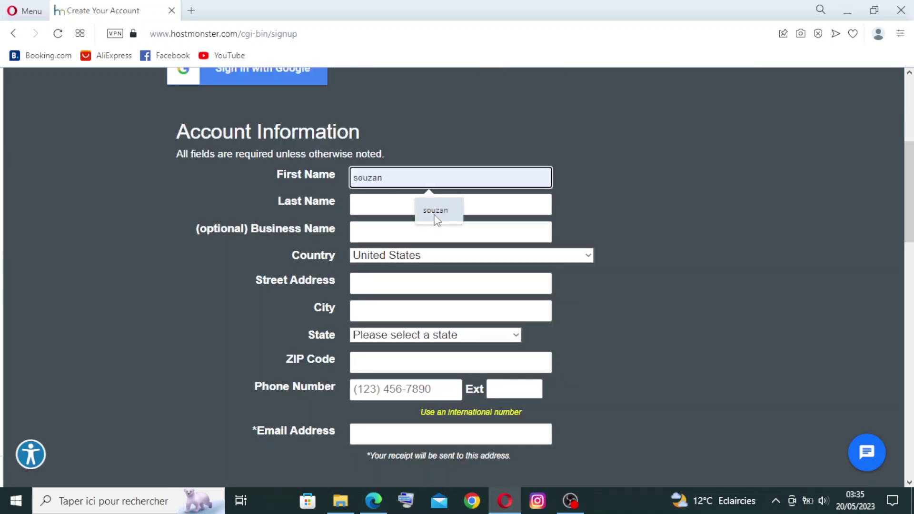
left_click(433, 210)
left_click(361, 204)
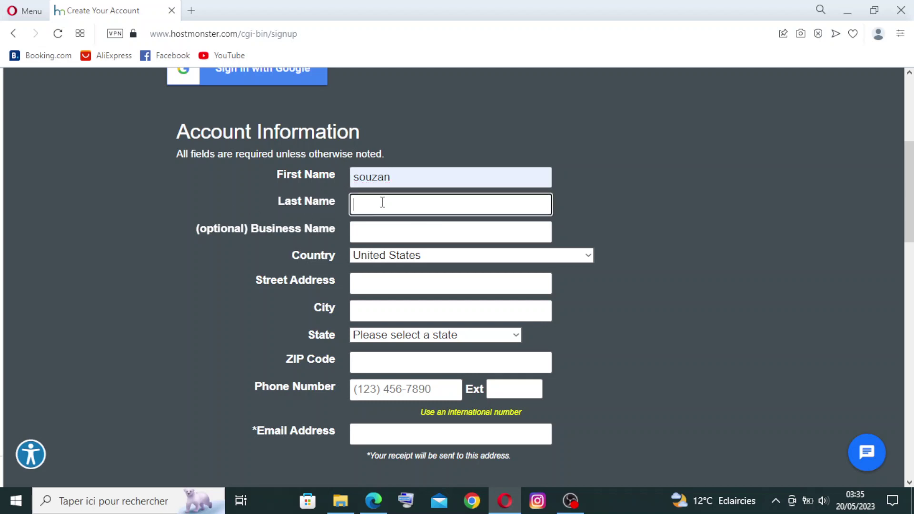
left_click(431, 236)
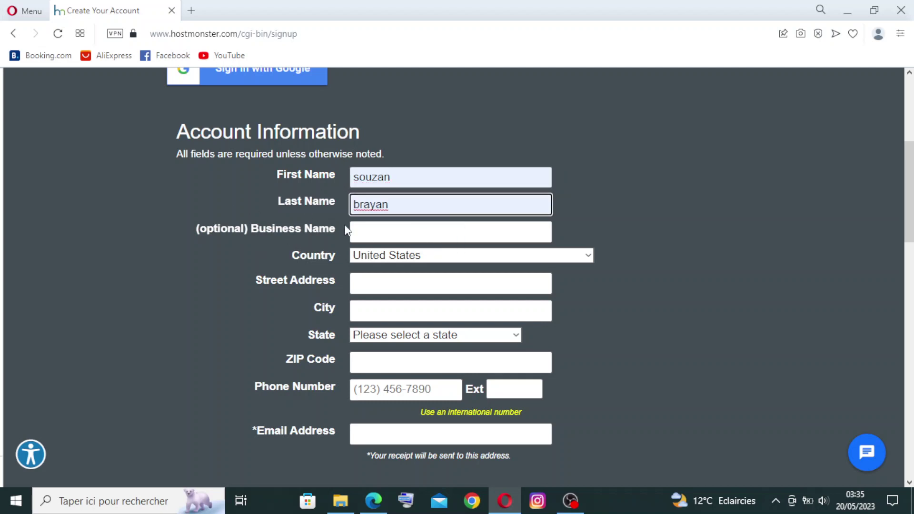
left_click(403, 232)
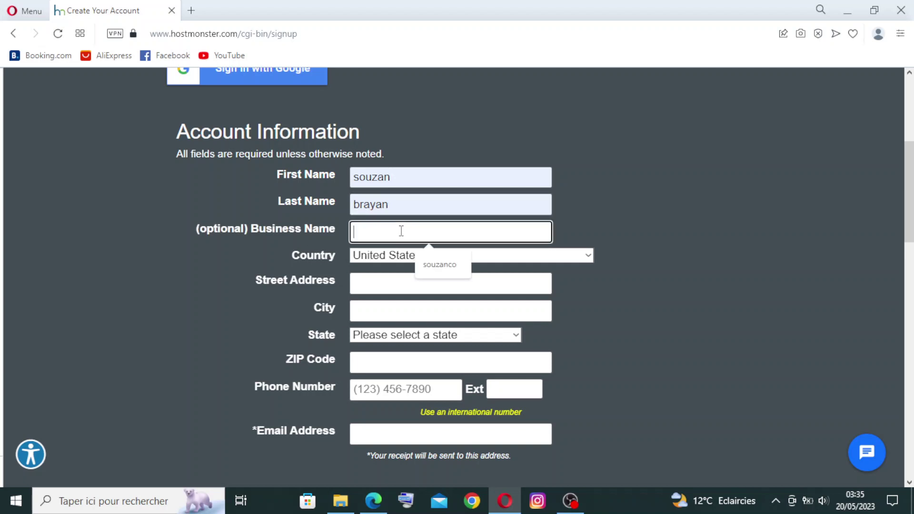
left_click(437, 257)
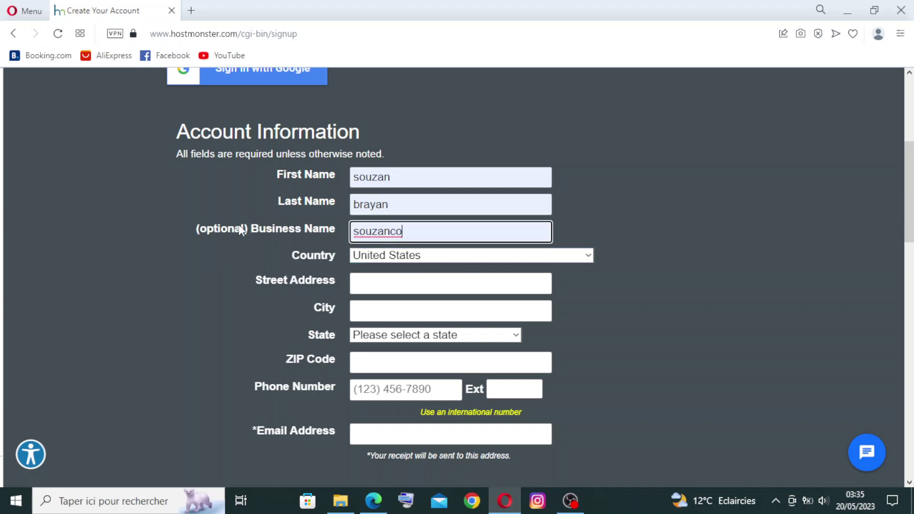
Step: Leave the country set to United States
left_click(588, 253)
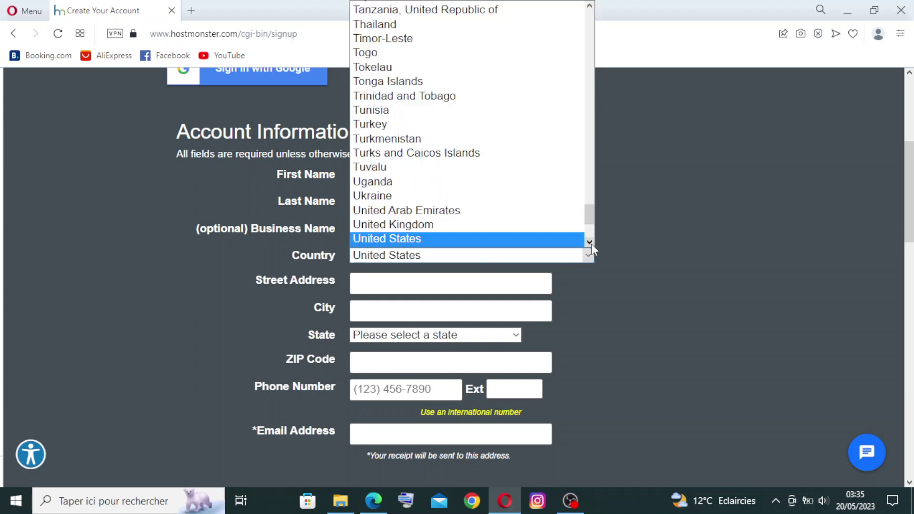
scroll(419, 95, "down", 5)
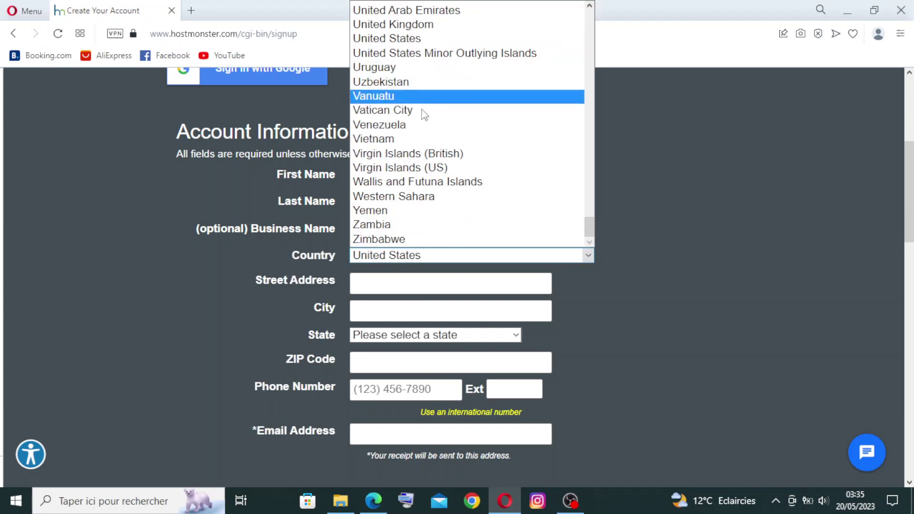
scroll(419, 64, "up", 6)
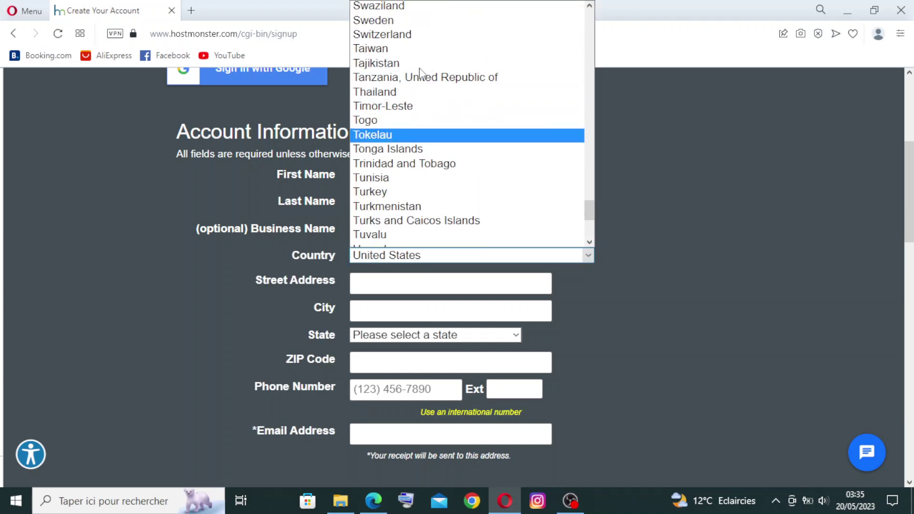
scroll(372, 62, "down", 6)
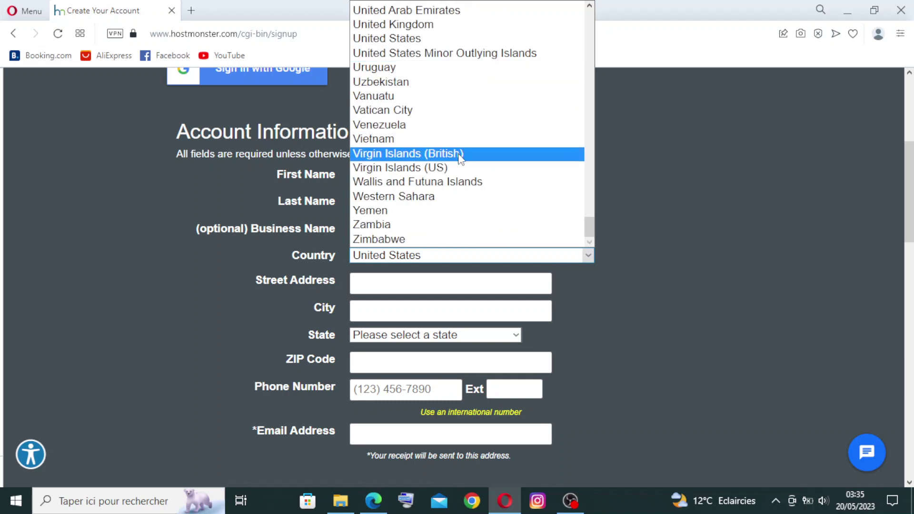
scroll(472, 136, "up", 9)
scroll(438, 137, "up", 15)
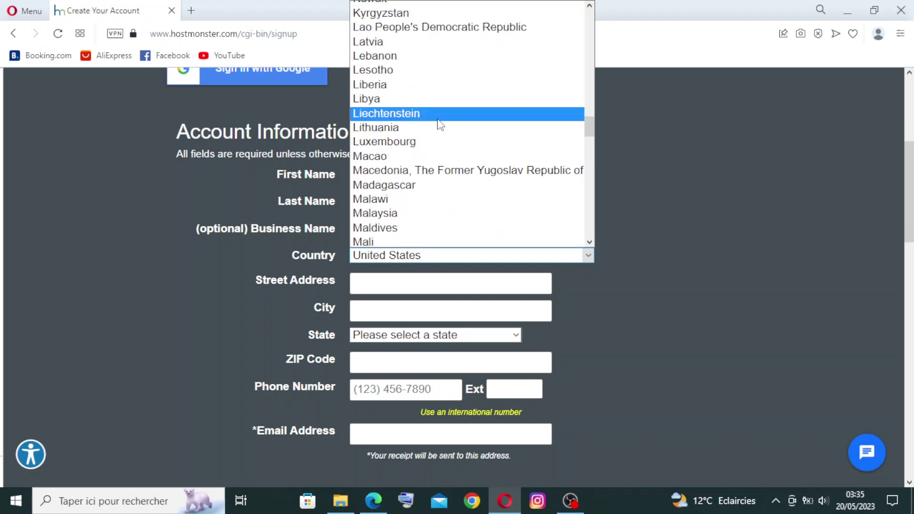
scroll(418, 104, "down", 12)
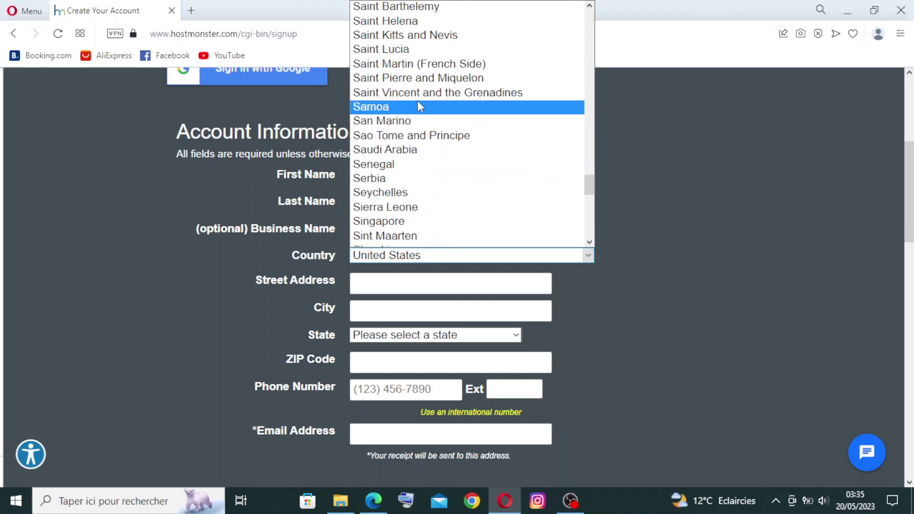
left_click(438, 256)
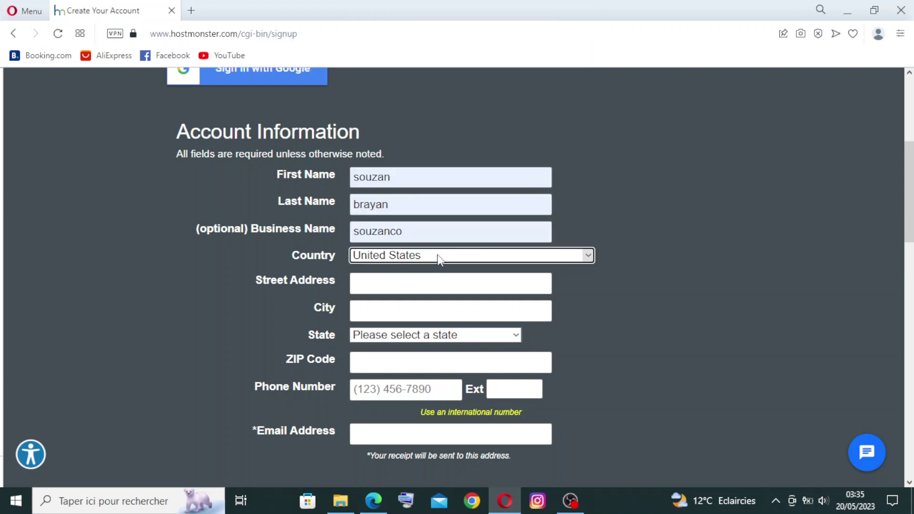
Step: Set the State dropdown to Arizona
left_click(386, 284)
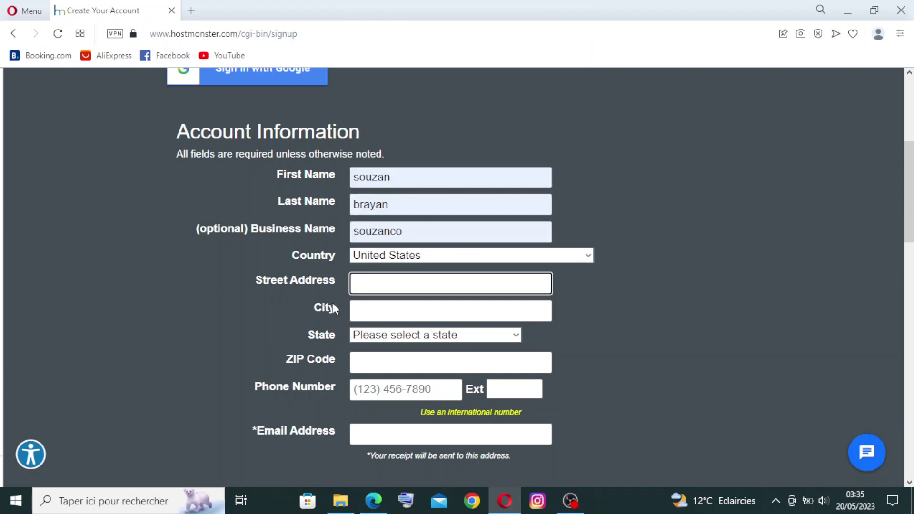
scroll(181, 139, "down", 4)
scroll(238, 142, "up", 1)
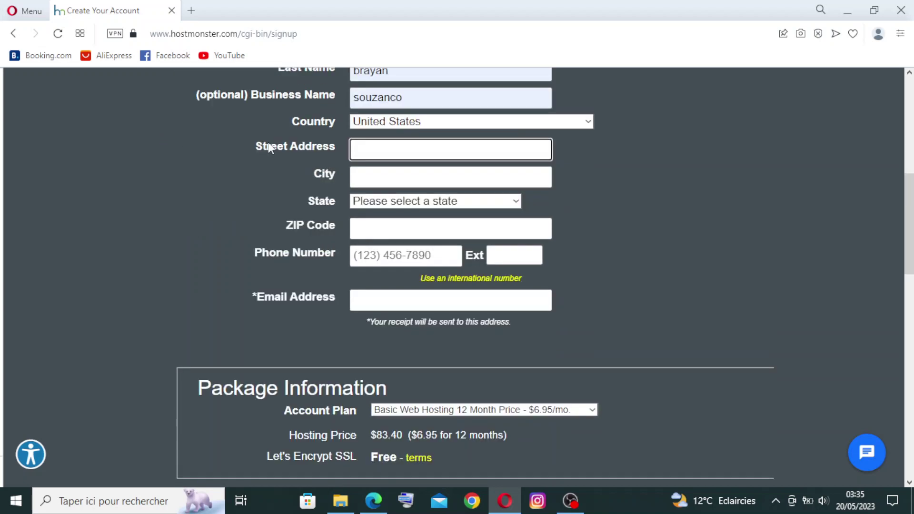
left_click(512, 204)
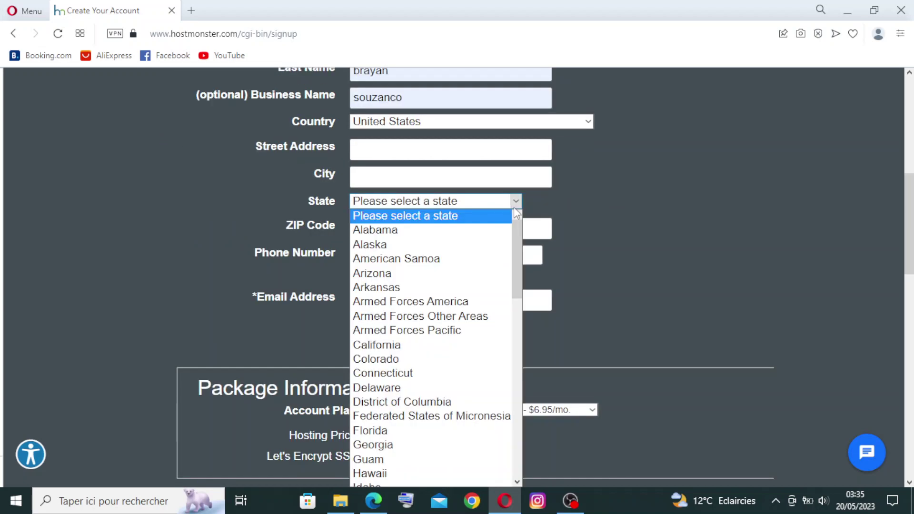
left_click(439, 230)
scroll(484, 191, "down", 4)
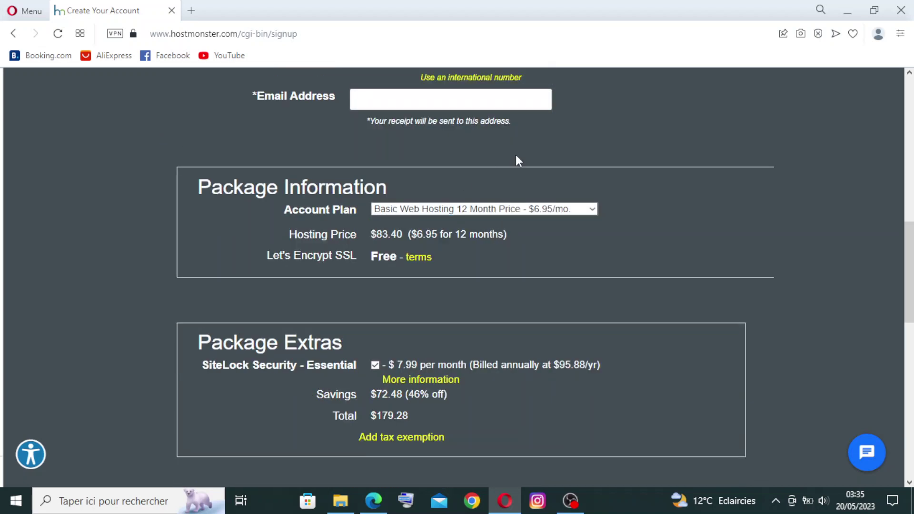
scroll(516, 157, "up", 4)
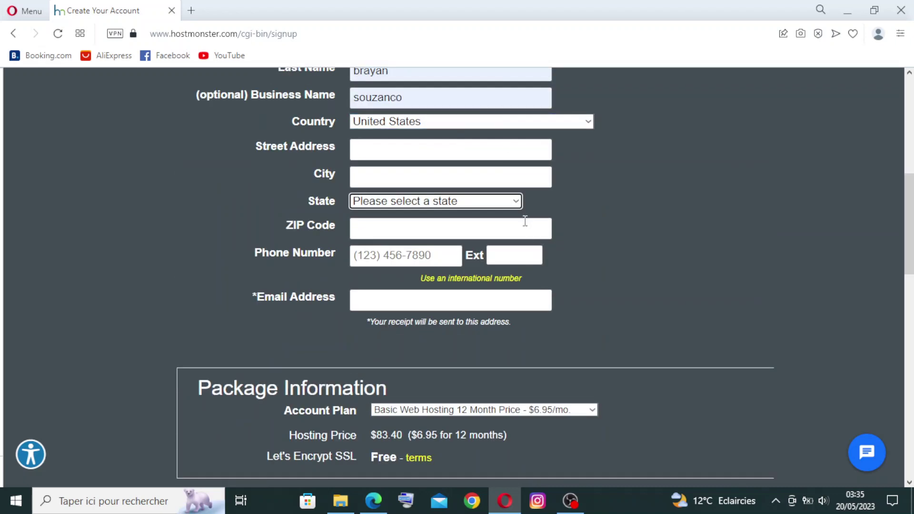
left_click(517, 201)
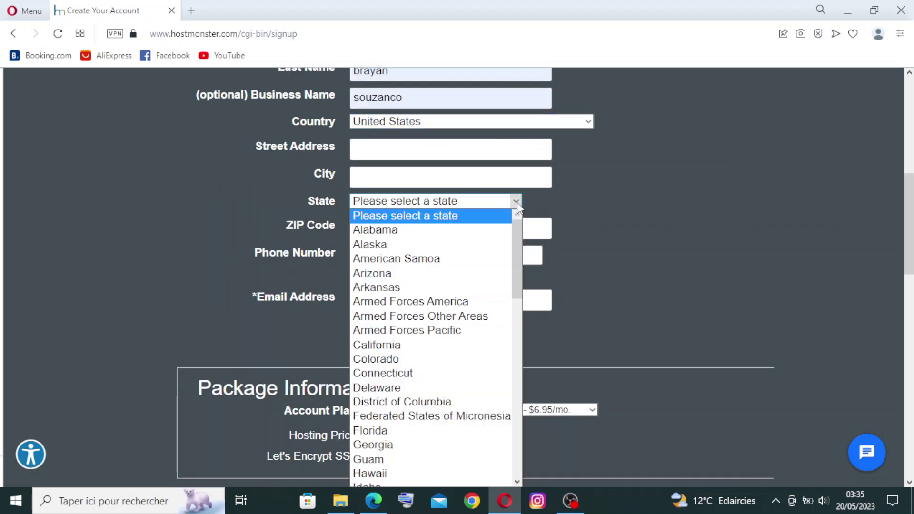
left_click(456, 273)
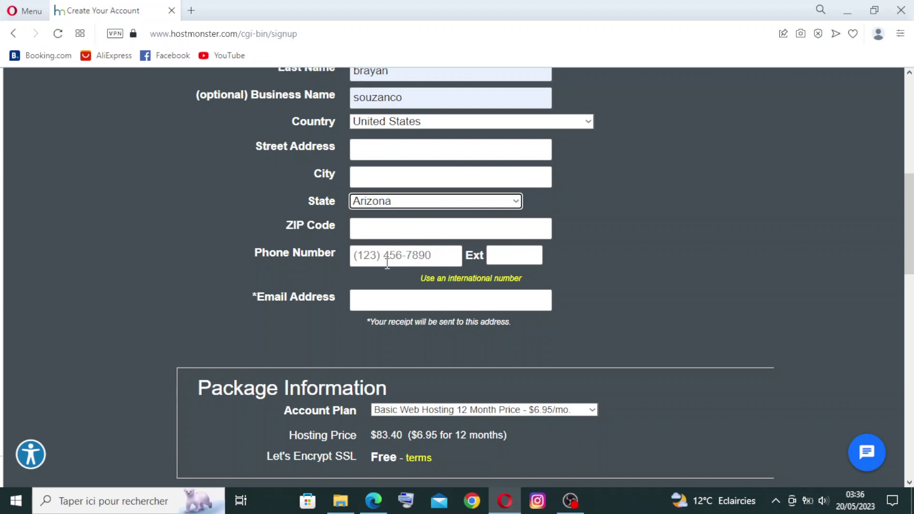
Step: Fill in the contact e-mail address from the saved autofill suggestion
scroll(412, 248, "down", 1)
left_click(411, 238)
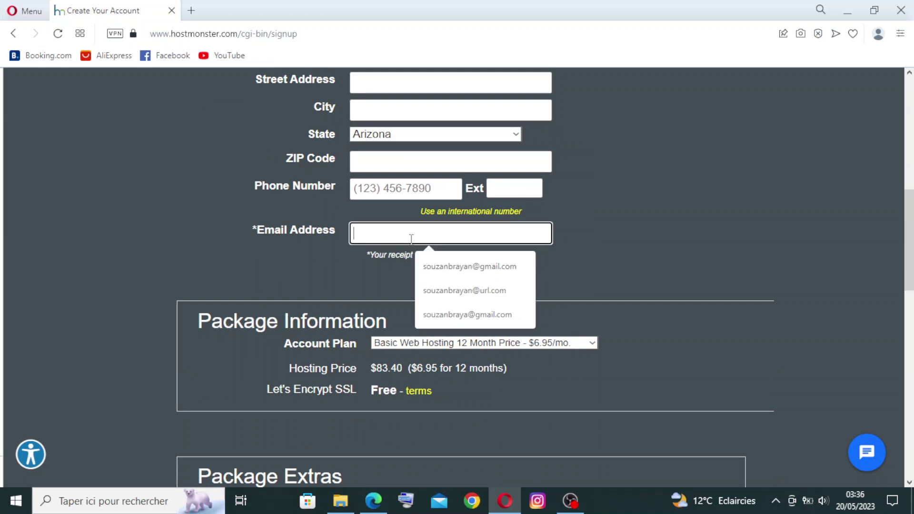
left_click(446, 266)
Step: Keep Basic Web Hosting 12 Month as the account plan ($83.40, total $179.28)
scroll(249, 196, "down", 2)
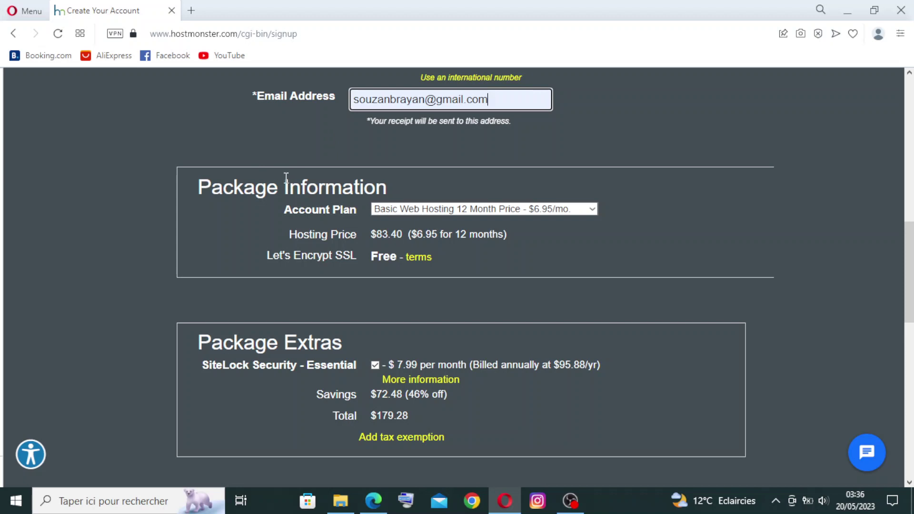
left_click(592, 209)
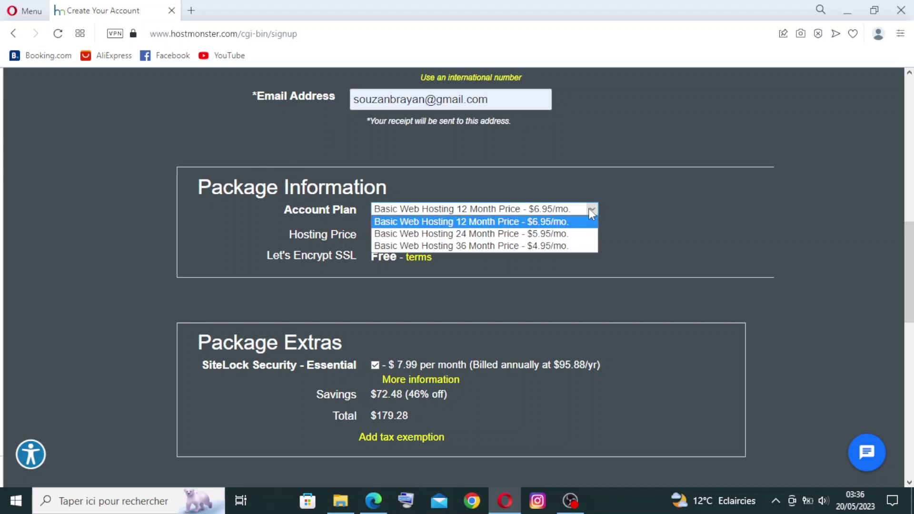
left_click(534, 222)
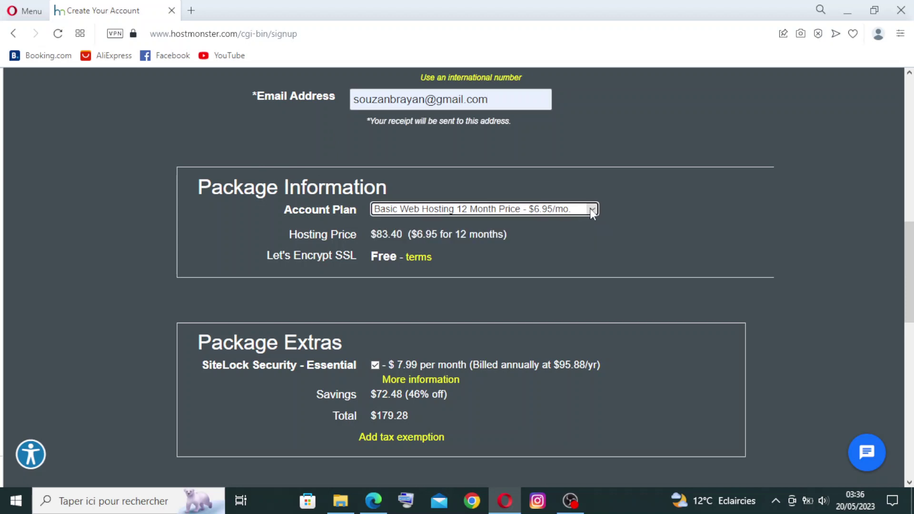
left_click(590, 209)
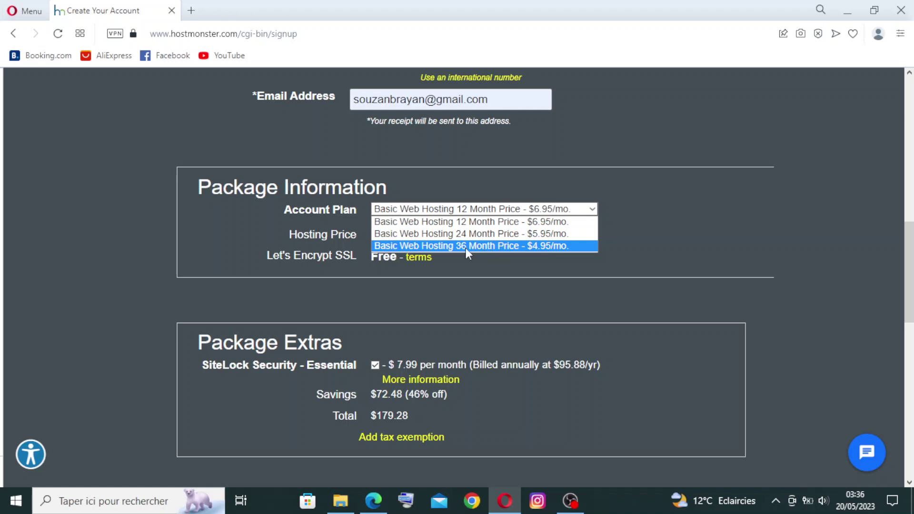
left_click(533, 221)
scroll(343, 204, "down", 3)
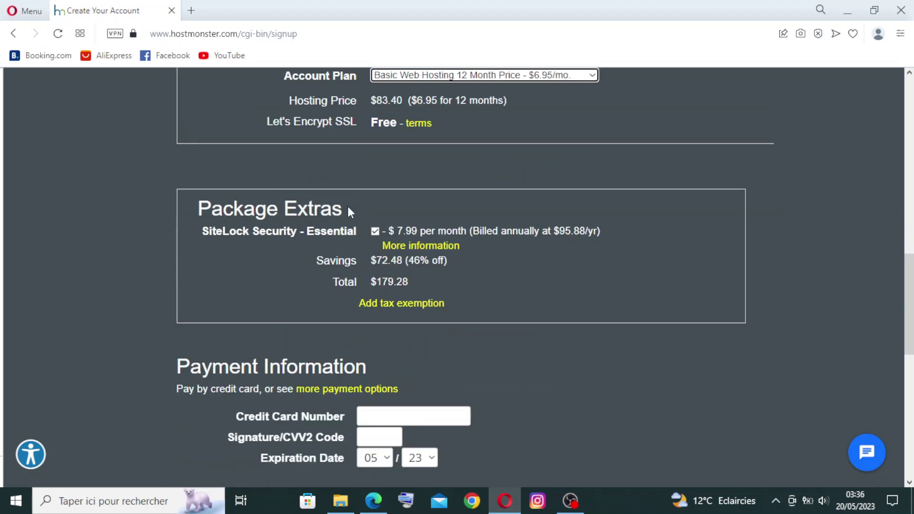
scroll(352, 208, "down", 1)
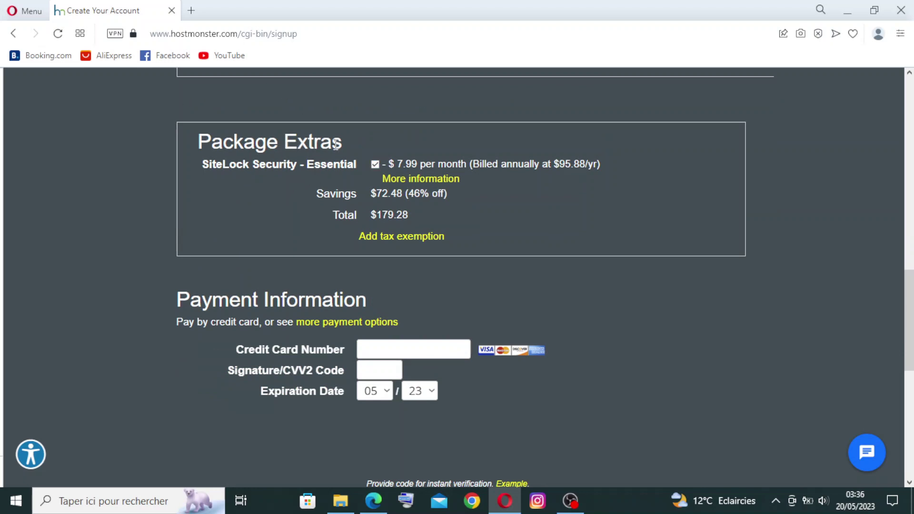
left_click(373, 165)
left_click(377, 162)
left_click(374, 165)
left_click(374, 164)
left_click(374, 165)
left_click(374, 165)
scroll(197, 174, "down", 3)
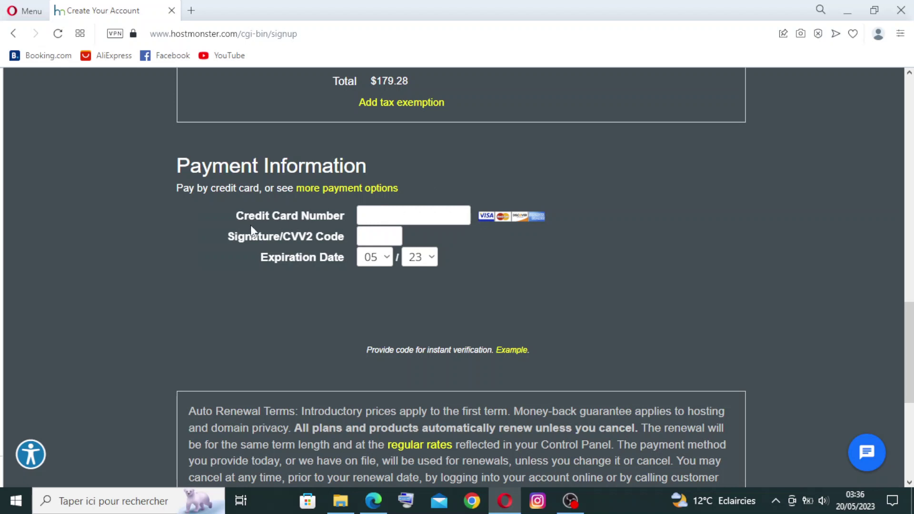
left_click(401, 216)
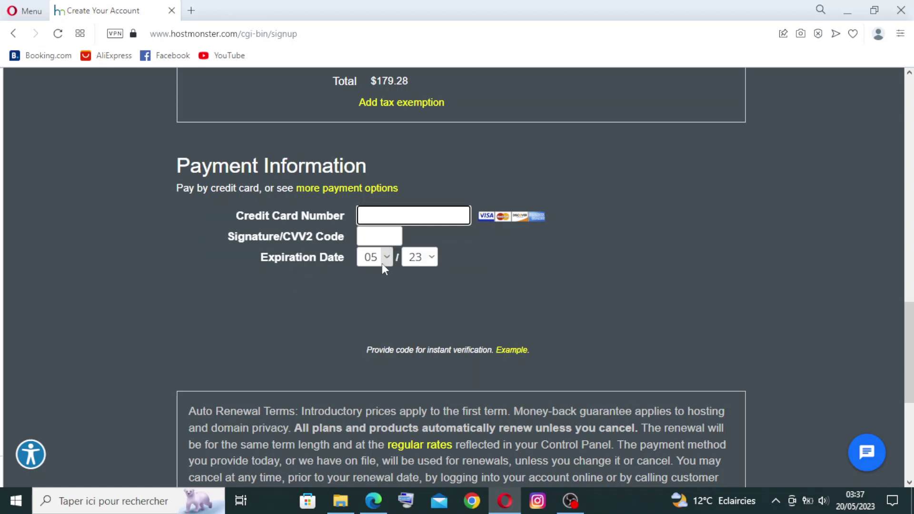
left_click(390, 256)
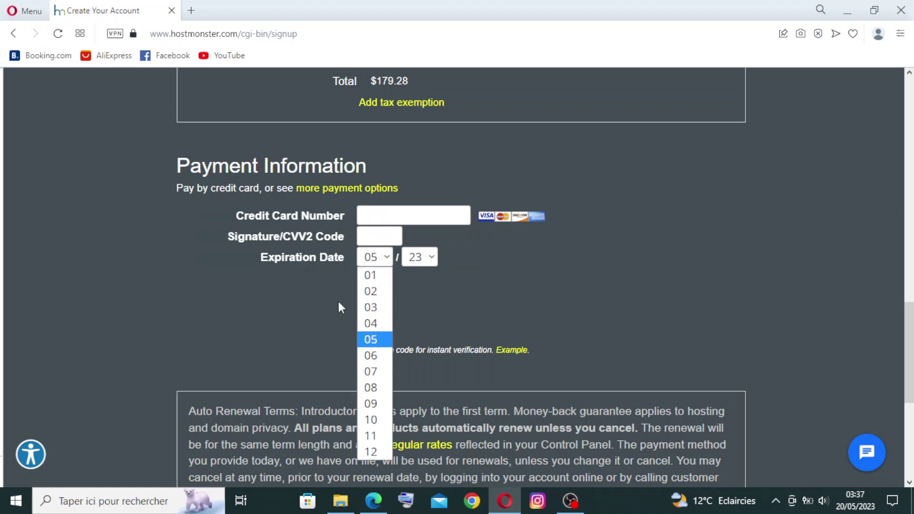
scroll(336, 266, "down", 3)
scroll(426, 212, "up", 1)
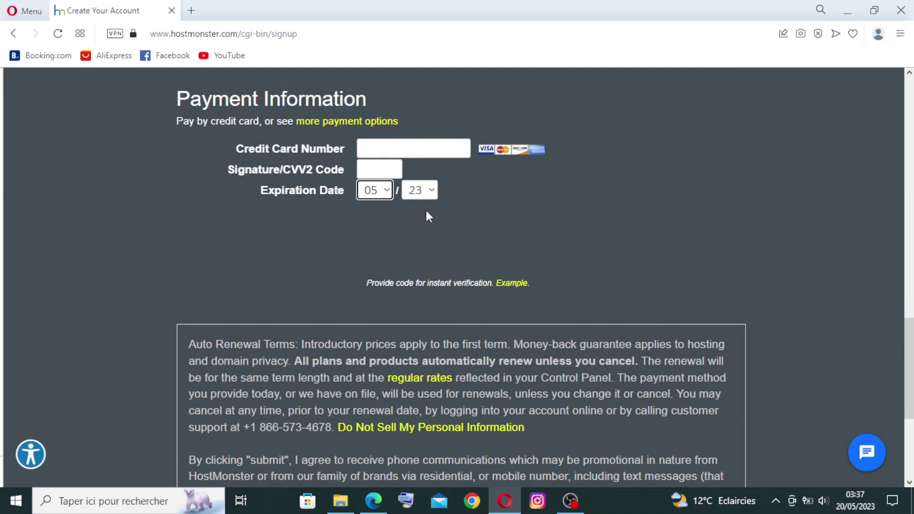
left_click(385, 188)
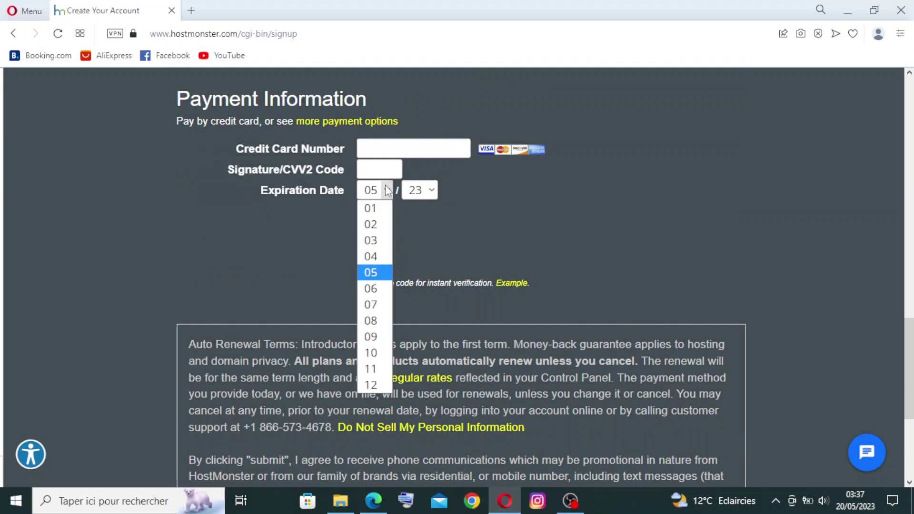
left_click(423, 192)
left_click(428, 191)
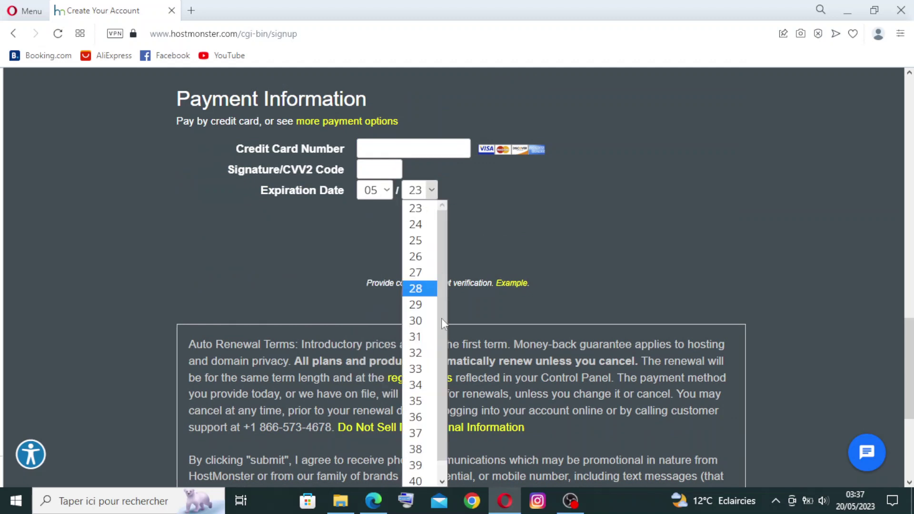
left_click(481, 232)
scroll(483, 227, "down", 5)
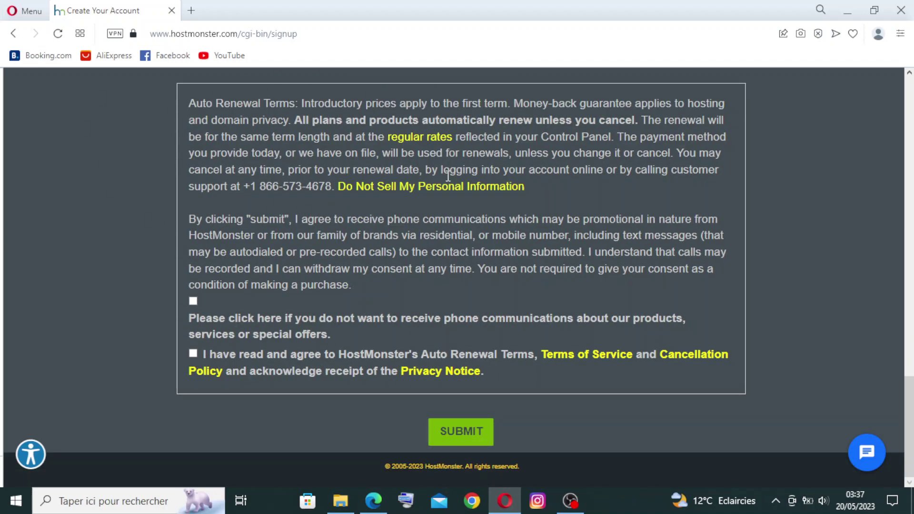
Step: Opt out of phone communications and submit the signup form
left_click(192, 302)
left_click(444, 431)
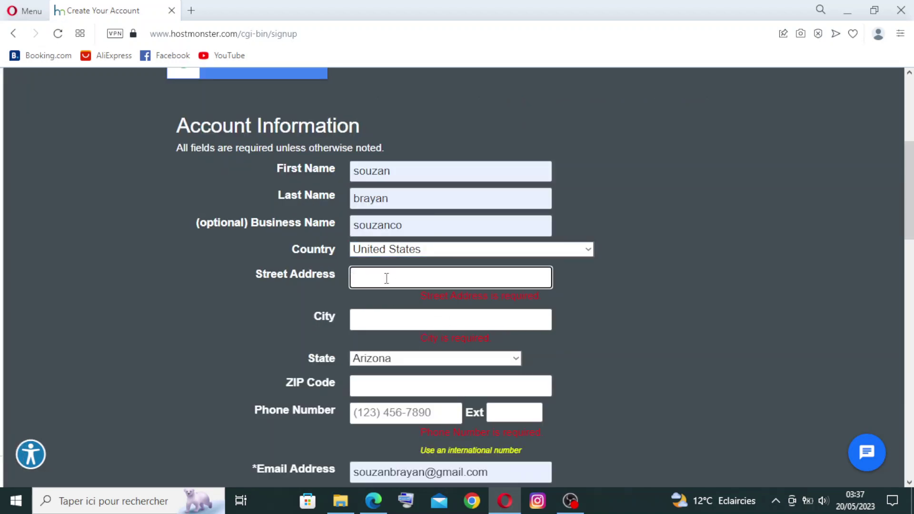
Step: Go back twice from the signup page to the HostMonster homepage
scroll(305, 110, "up", 4)
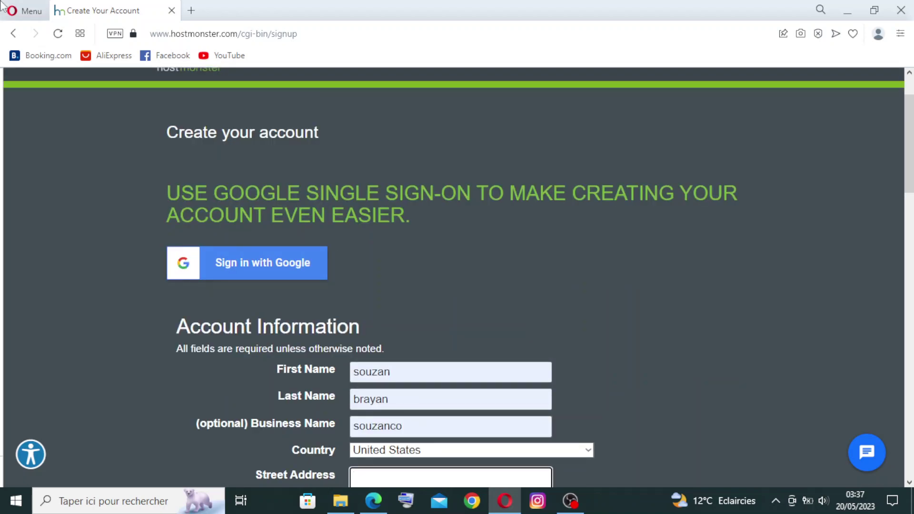
scroll(322, 238, "up", 2)
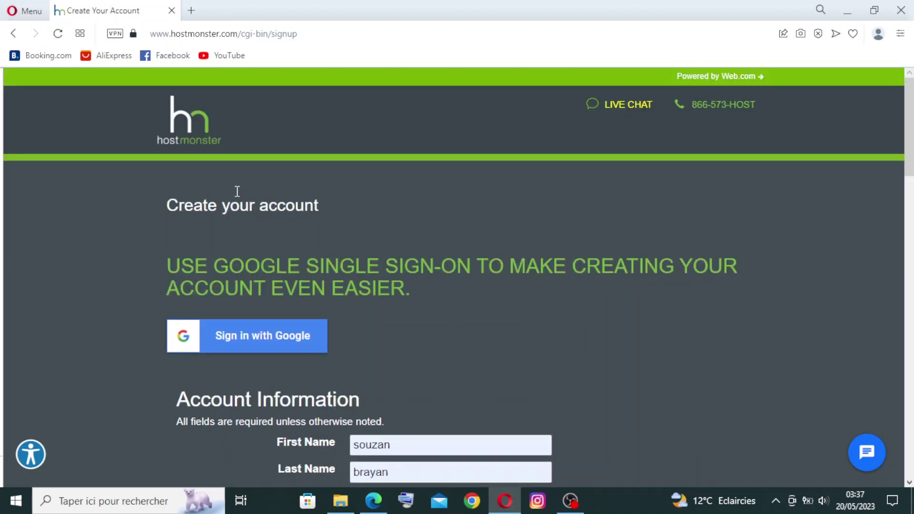
left_click(20, 34)
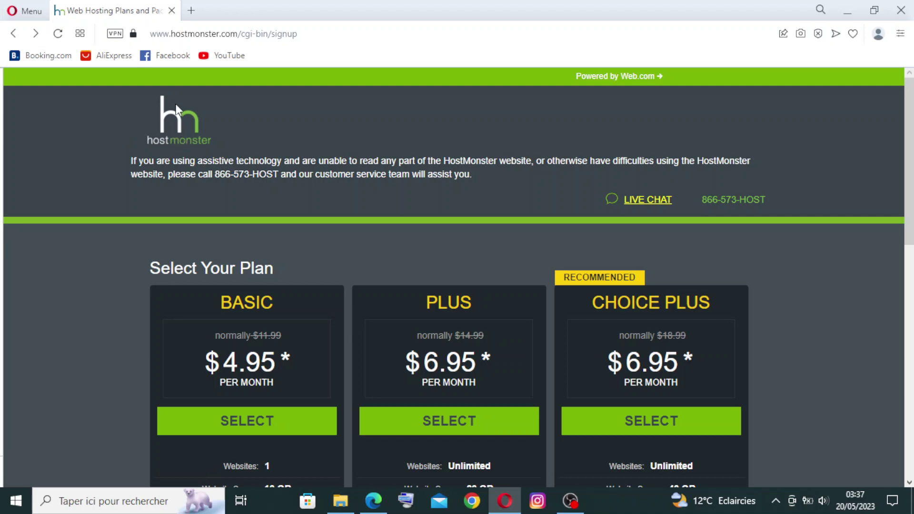
left_click(18, 35)
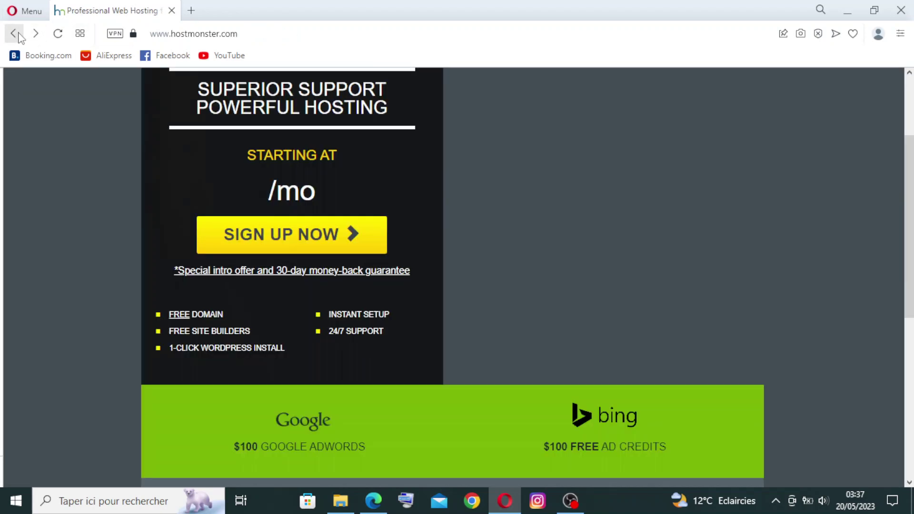
Step: Open the find-in-page bar with Ctrl+F over the HostMonster homepage
scroll(174, 135, "down", 1)
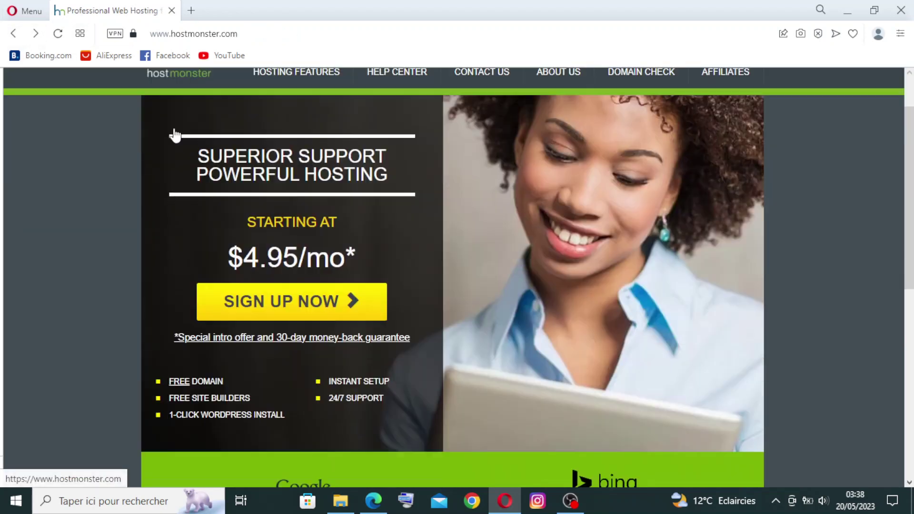
scroll(174, 135, "down", 3)
key("ctrl+f")
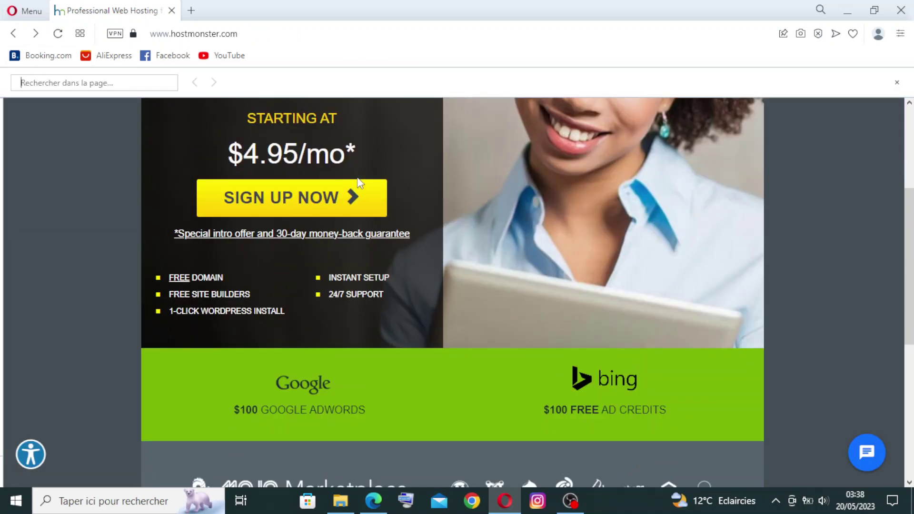
scroll(362, 180, "up", 4)
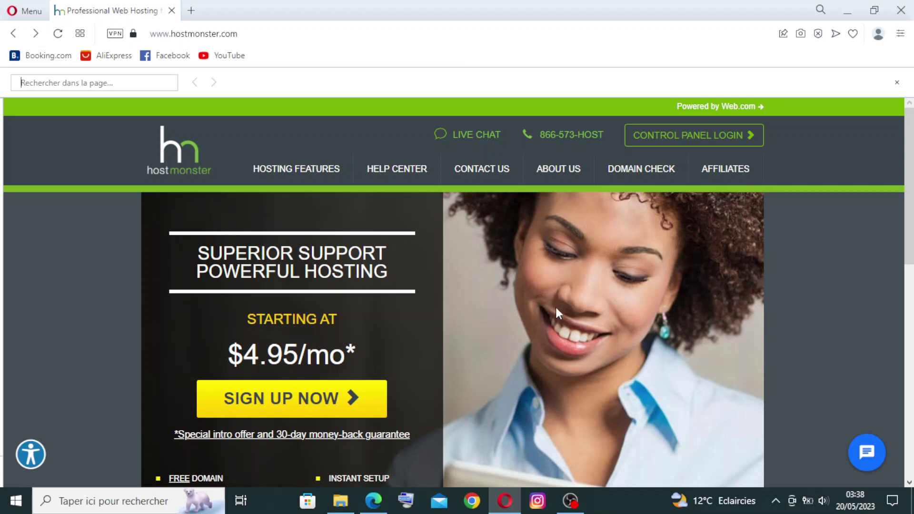
scroll(556, 314, "down", 3)
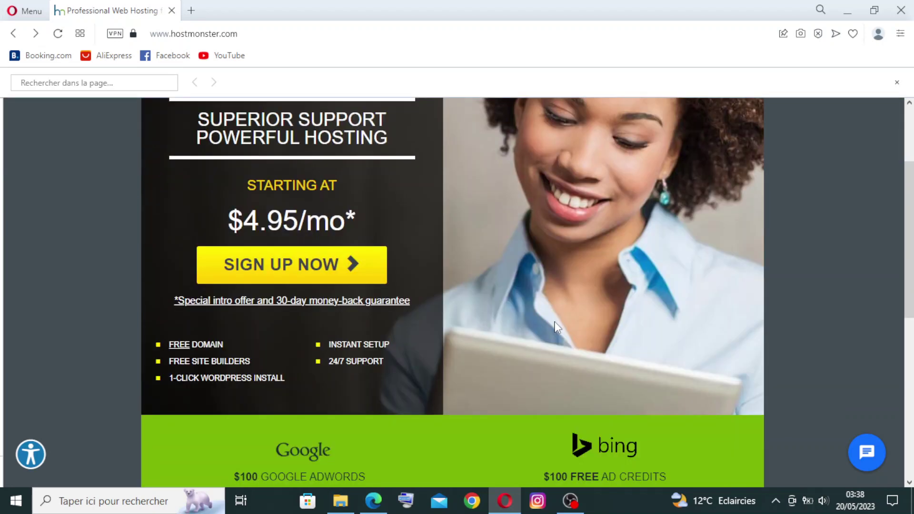
scroll(557, 327, "down", 4)
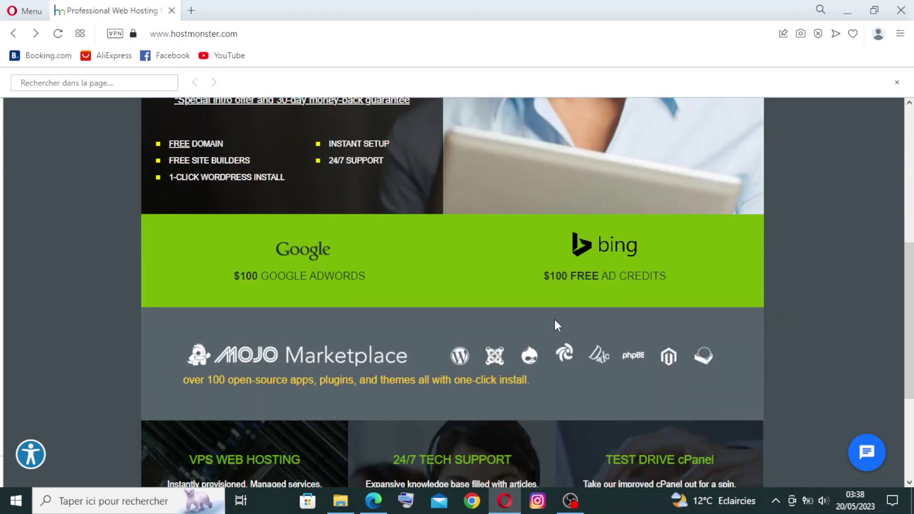
scroll(555, 324, "up", 7)
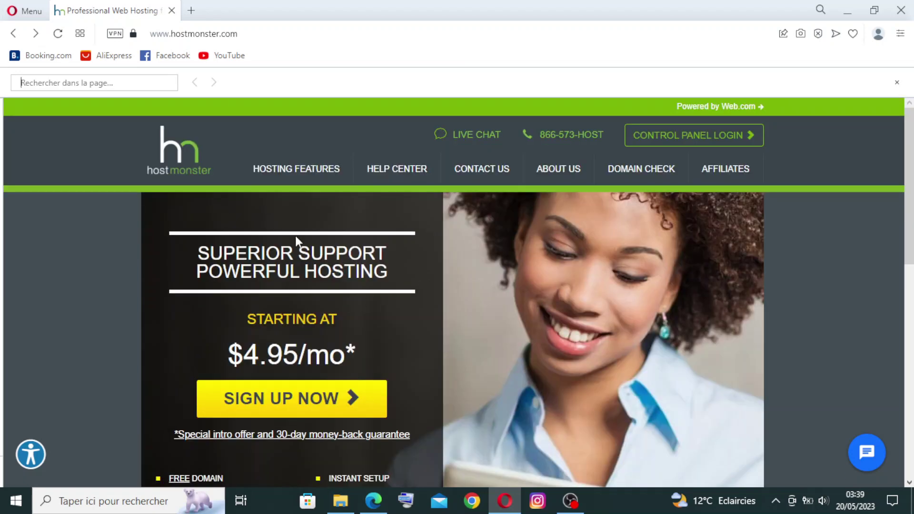
scroll(380, 362, "down", 3)
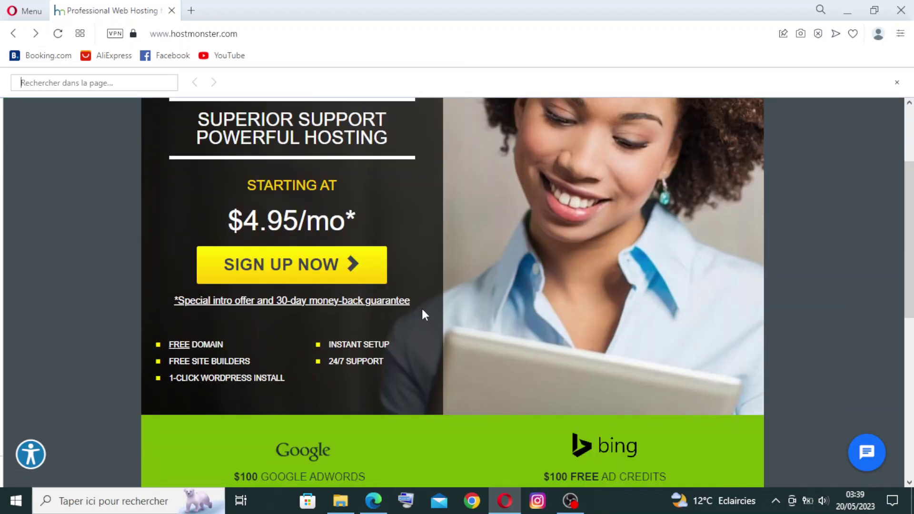
scroll(422, 275, "up", 3)
scroll(411, 292, "down", 3)
scroll(410, 279, "up", 3)
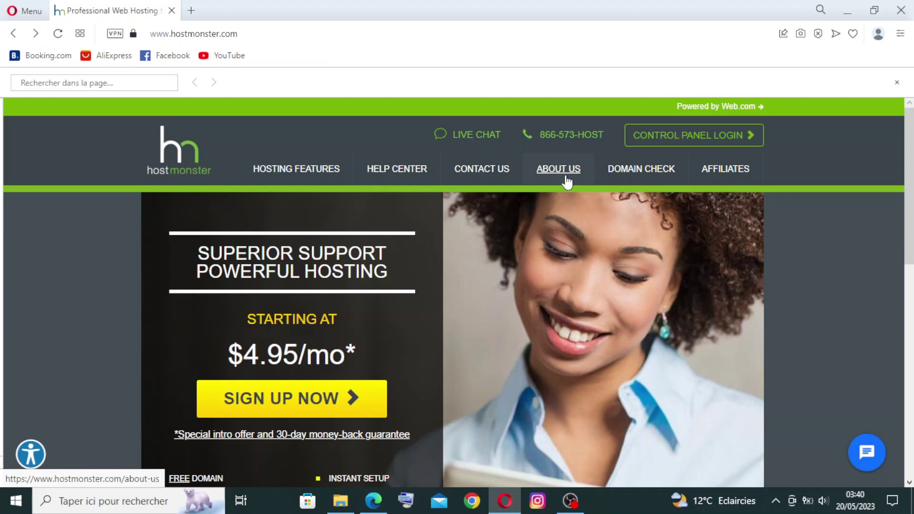
scroll(567, 178, "down", 6)
scroll(583, 174, "up", 3)
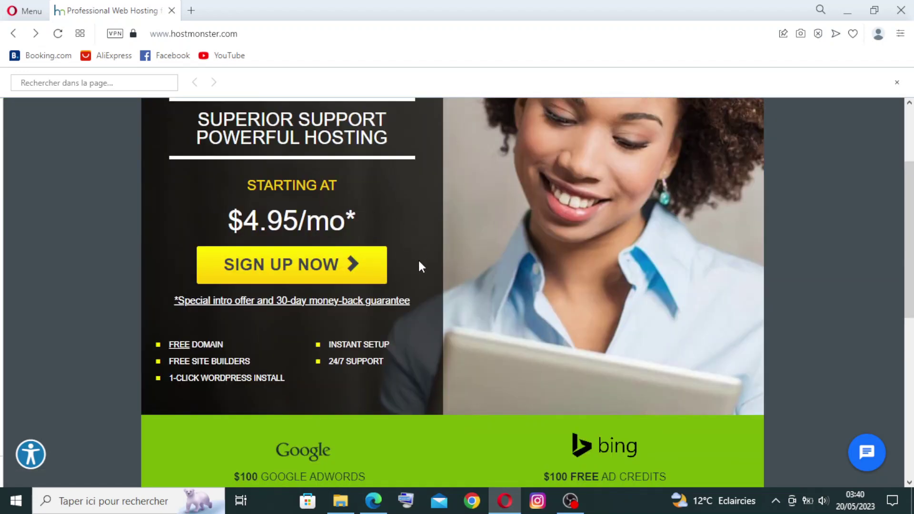
scroll(298, 252, "down", 3)
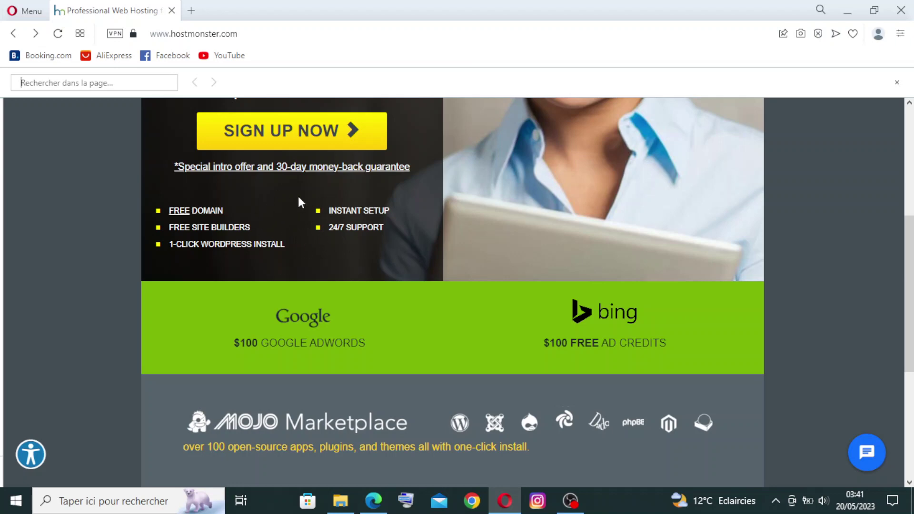
scroll(299, 199, "down", 5)
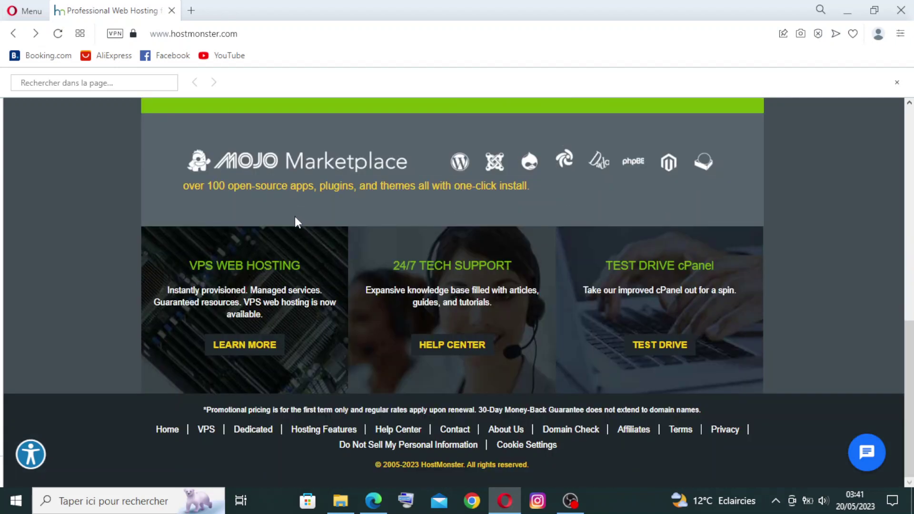